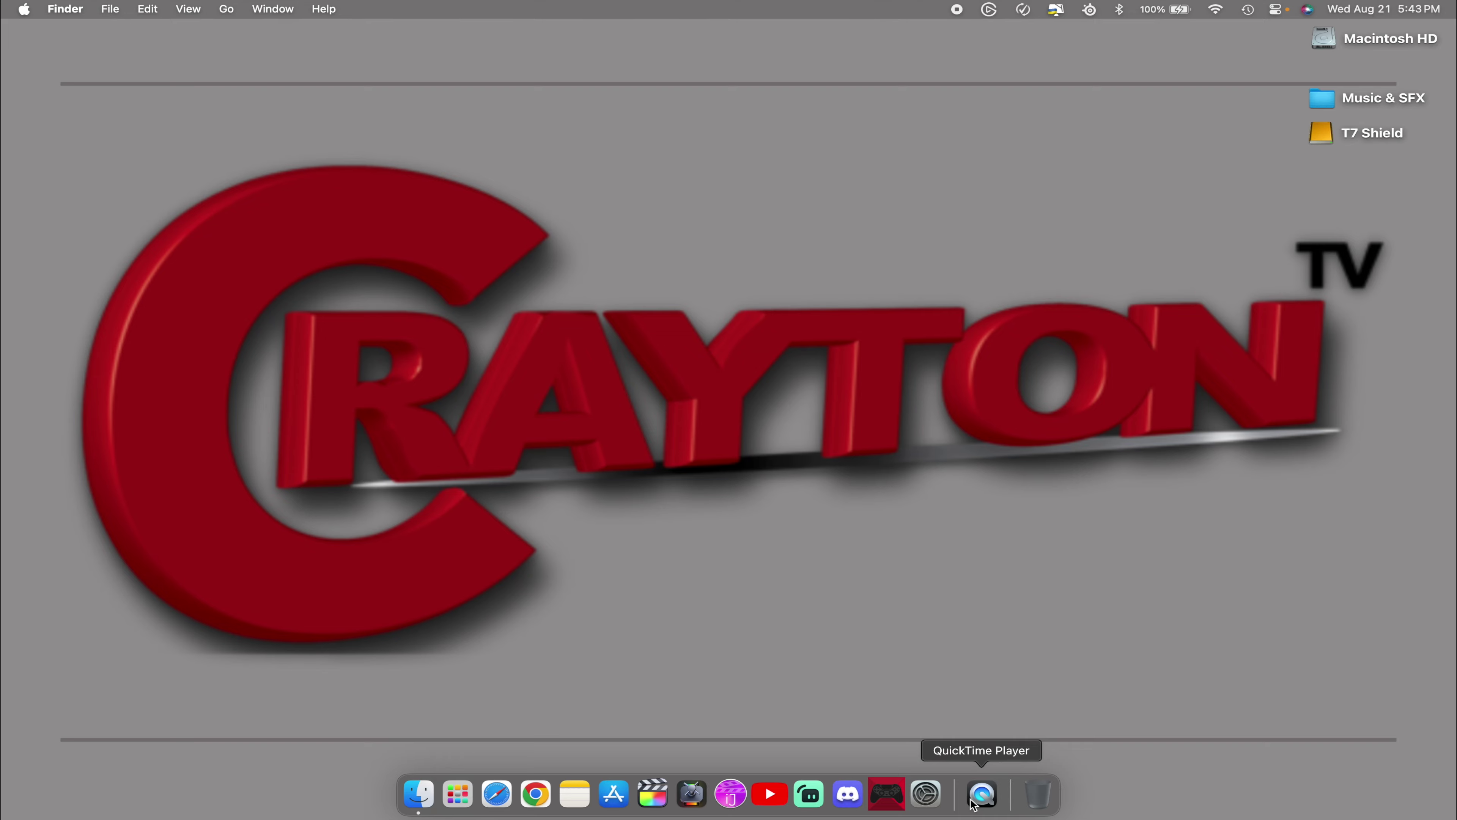
# Show the live webcam feed in QuickTime Player, briefly checking the Elgato lighting controls
pyautogui.click(981, 795)
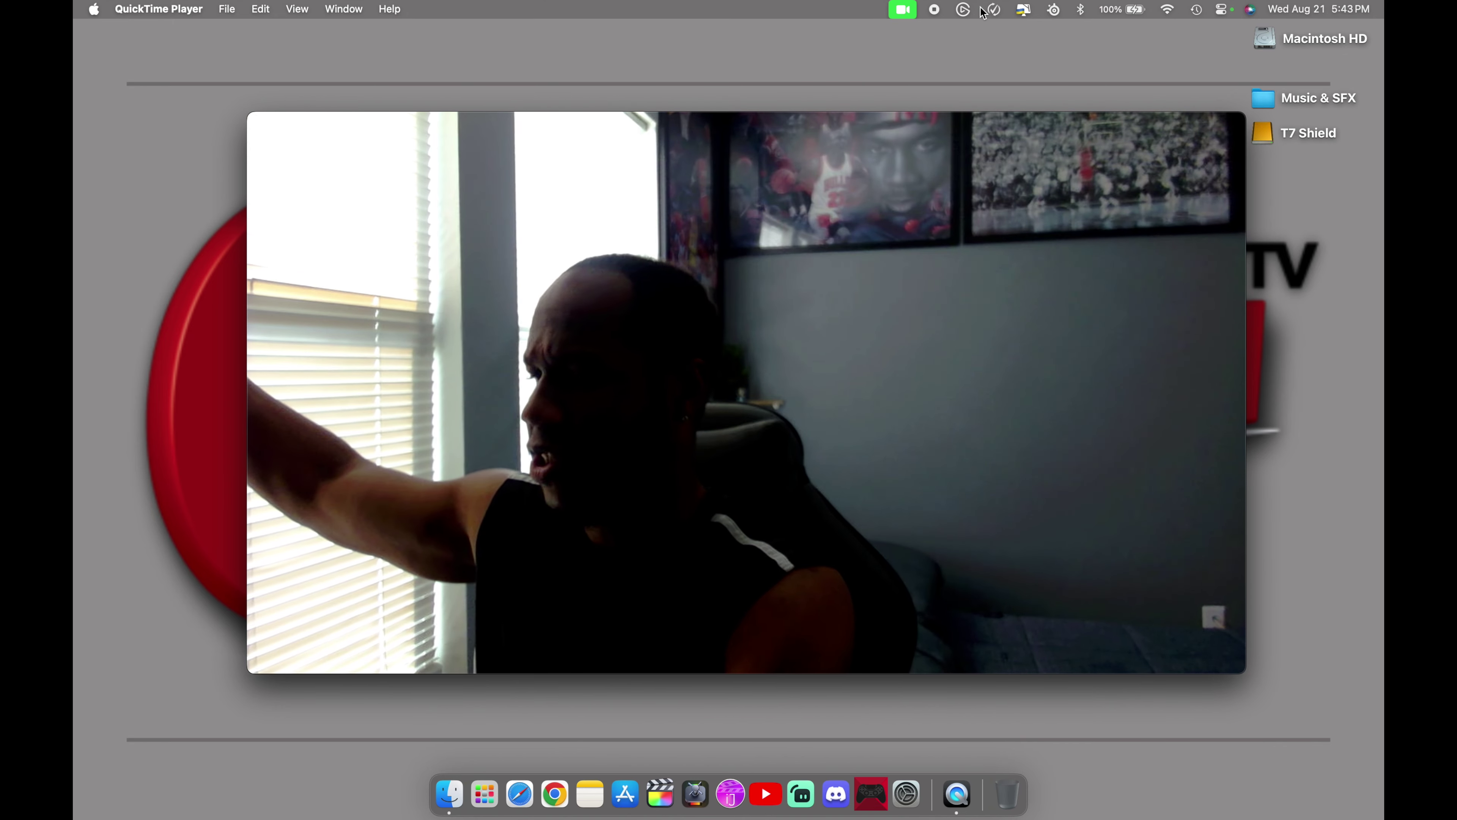
pyautogui.click(964, 9)
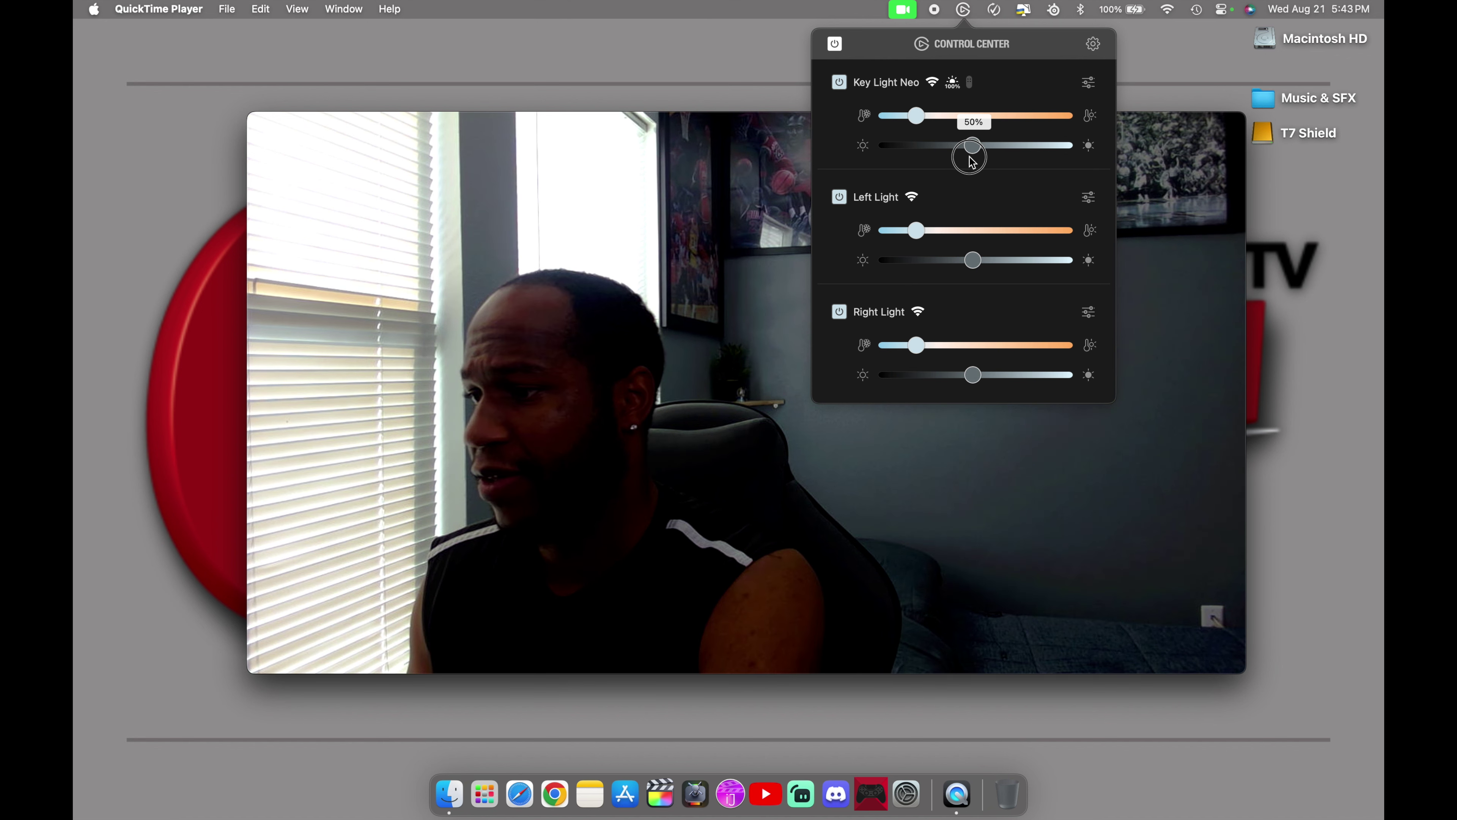
pyautogui.click(687, 72)
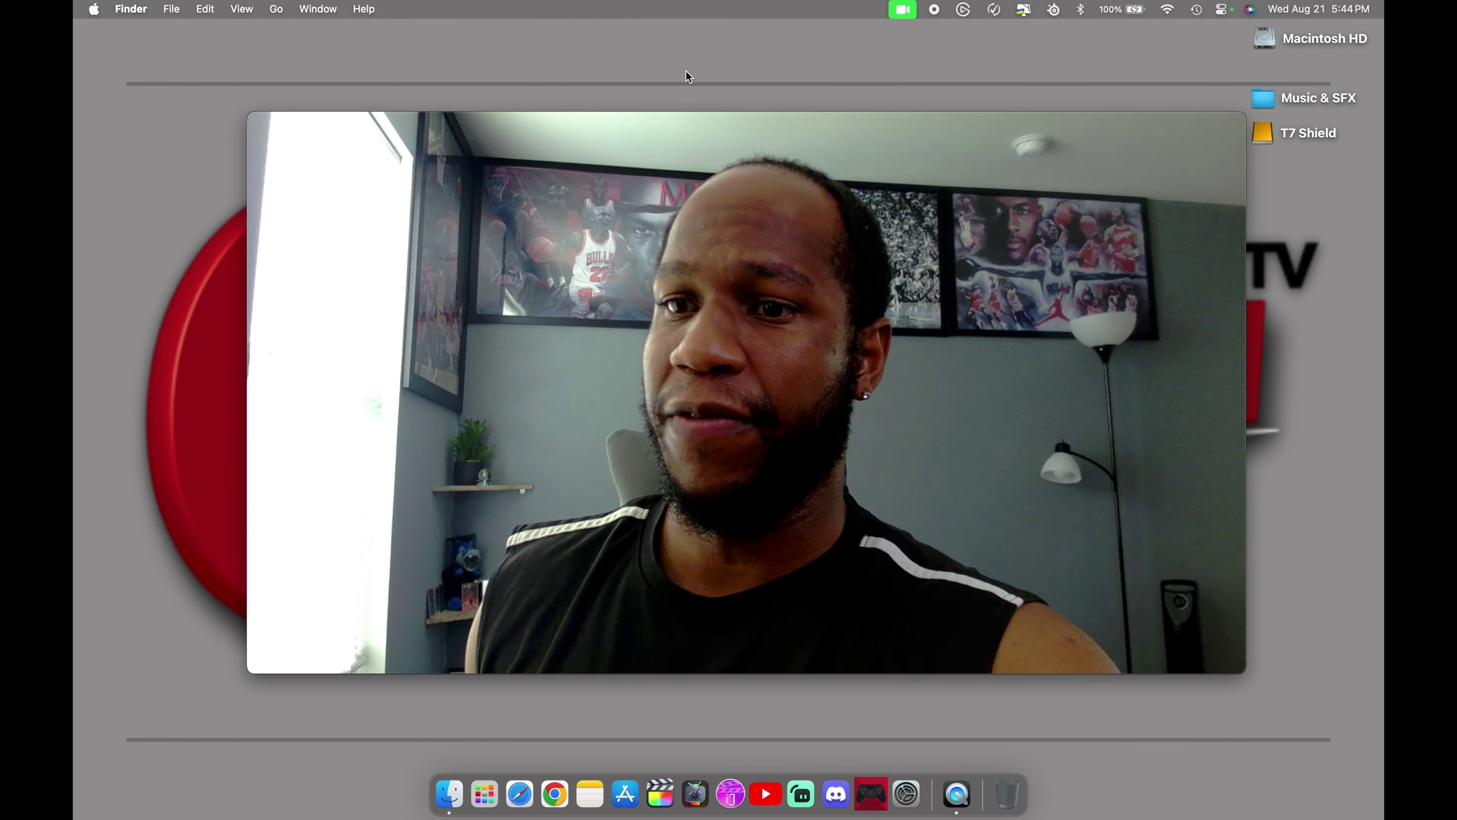
pyautogui.click(966, 10)
pyautogui.click(749, 38)
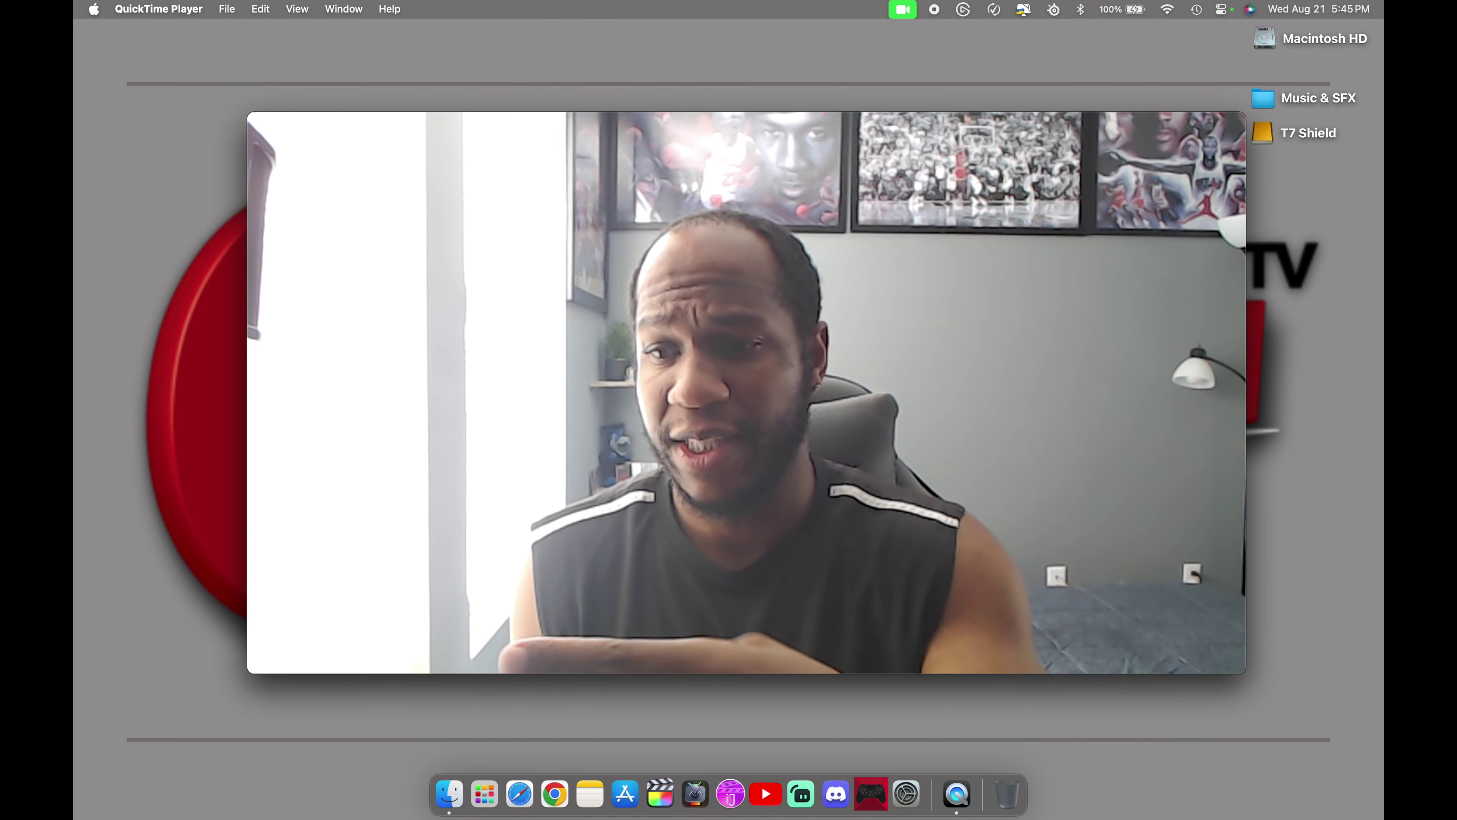
pyautogui.moveTo(701, 495)
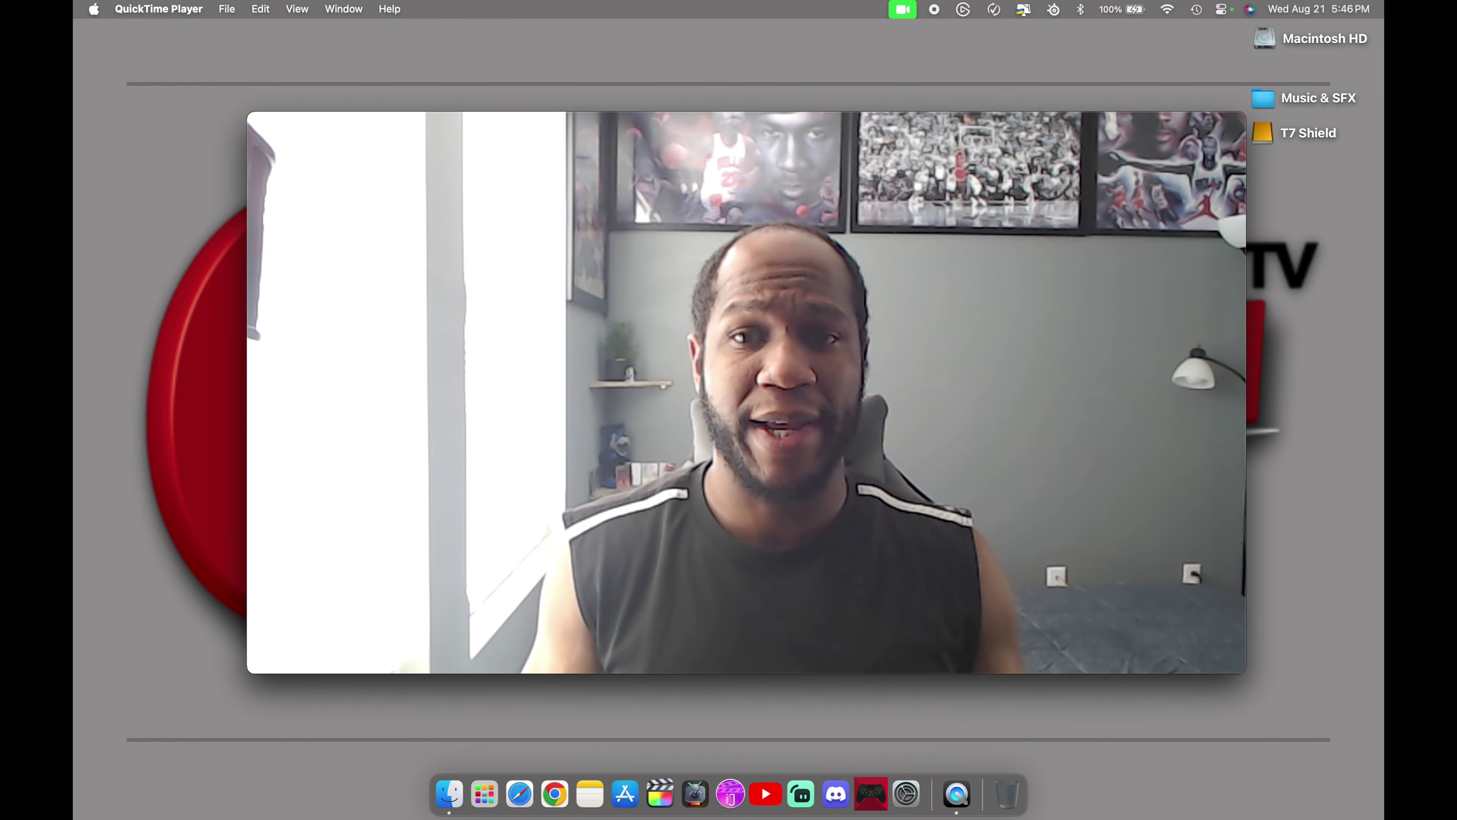
pyautogui.moveTo(704, 452)
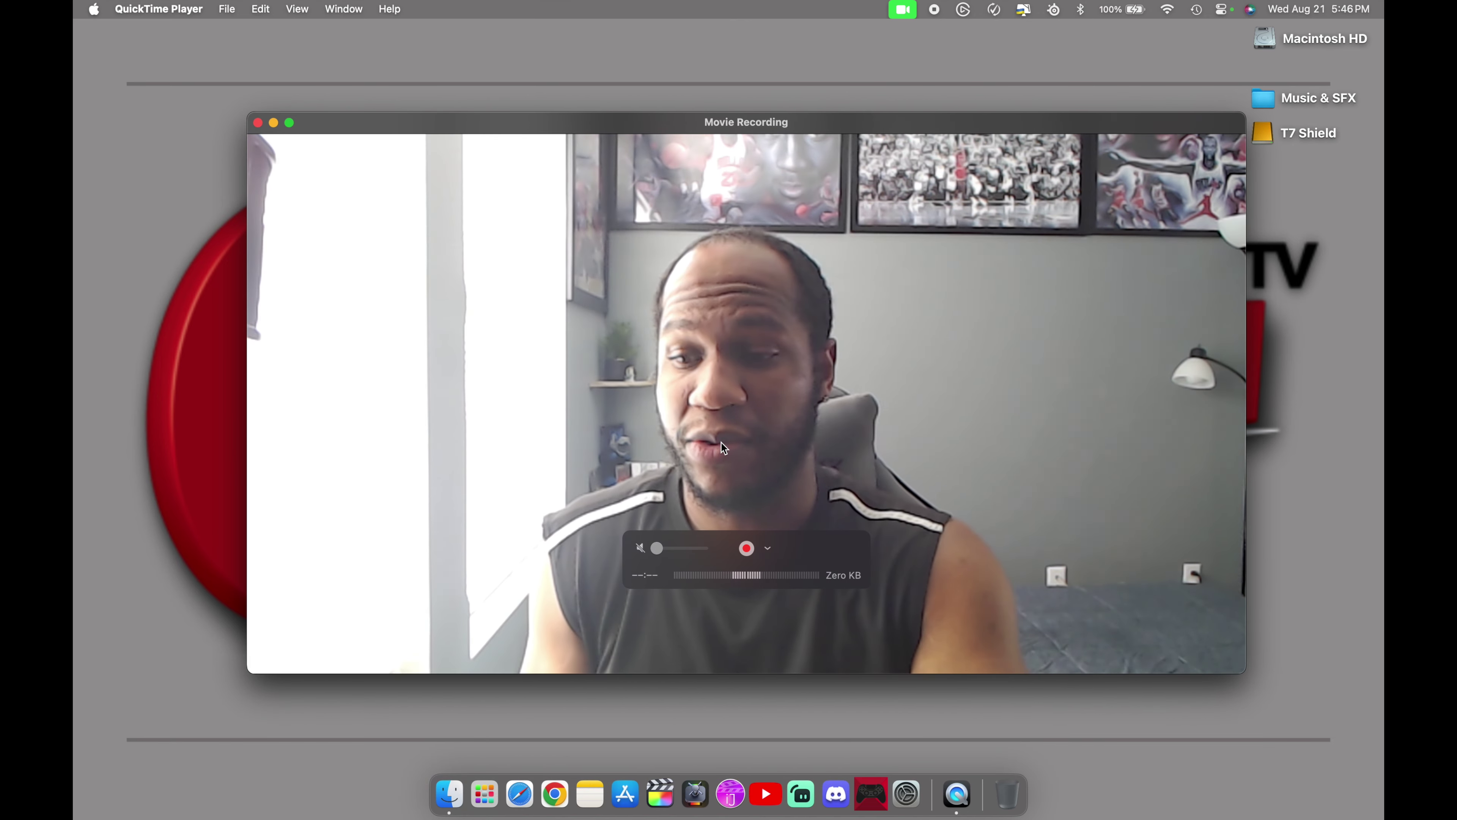
# Switch the QuickTime recording preview camera to Elgato Facecam Neo
pyautogui.click(769, 548)
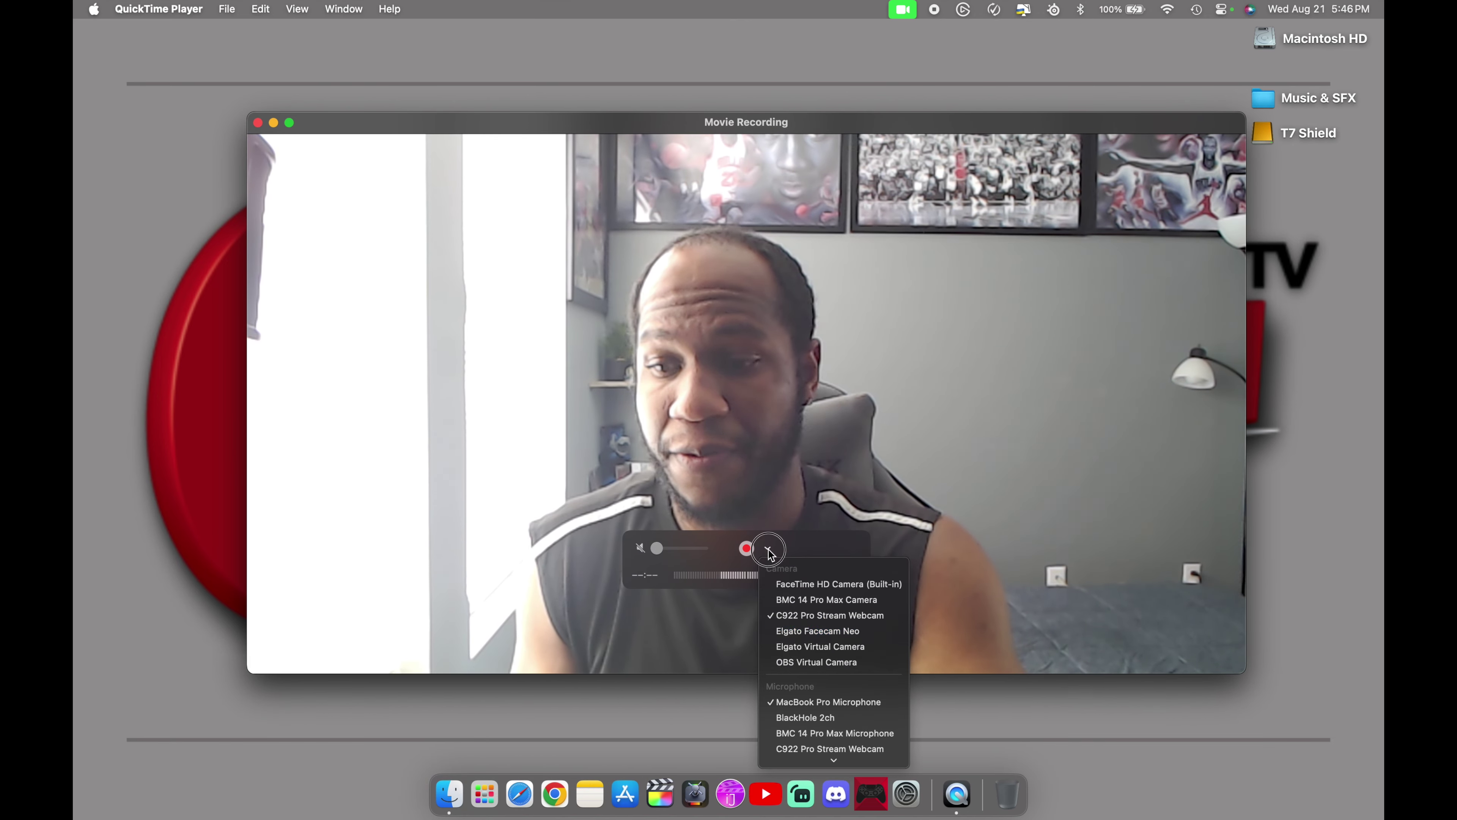
pyautogui.click(786, 629)
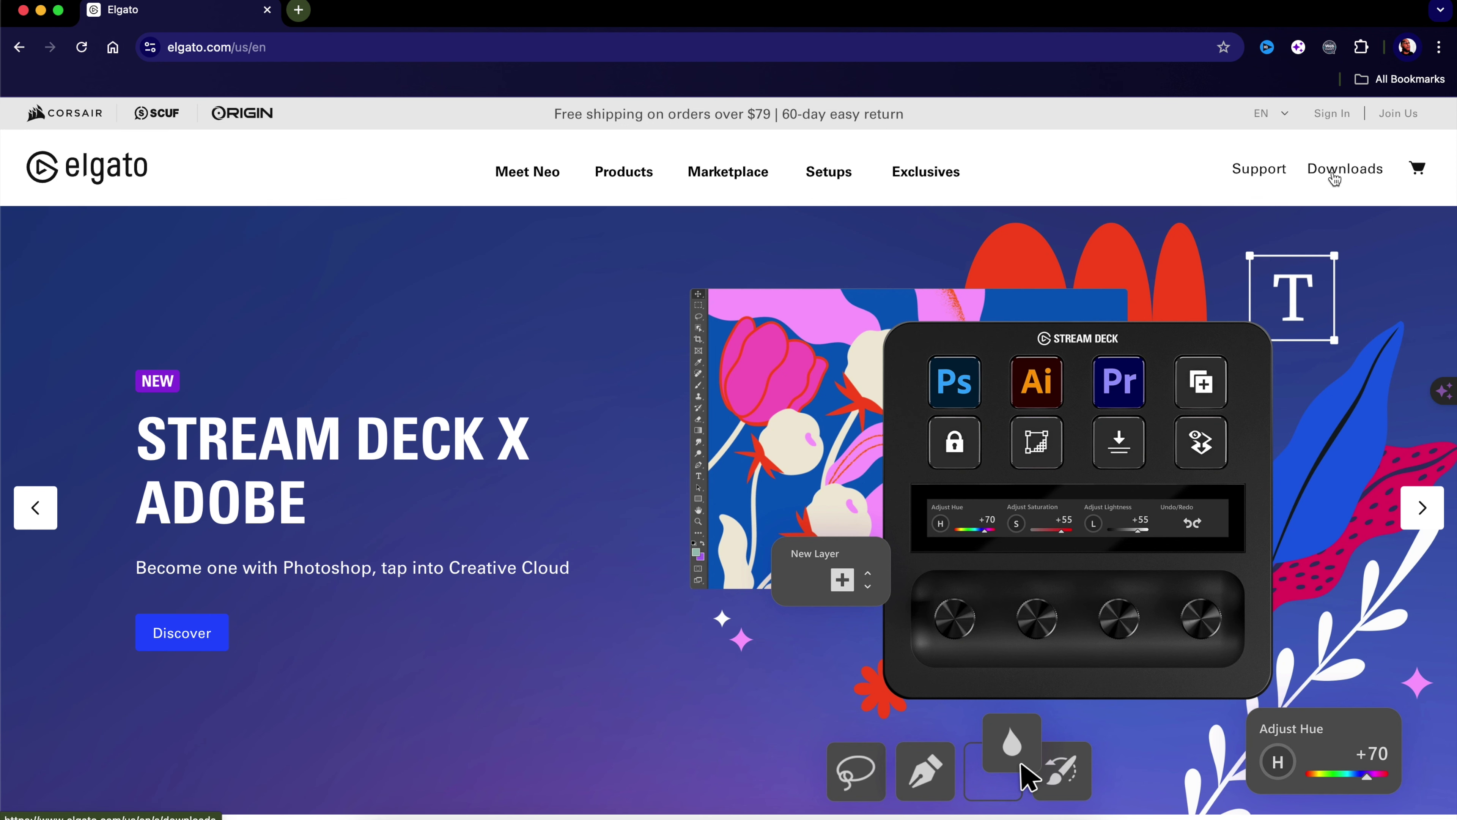
# Scroll the Elgato Downloads page down to the Camera Hub 1.10.2 Mac download
pyautogui.scroll(-7, 1186, 297)
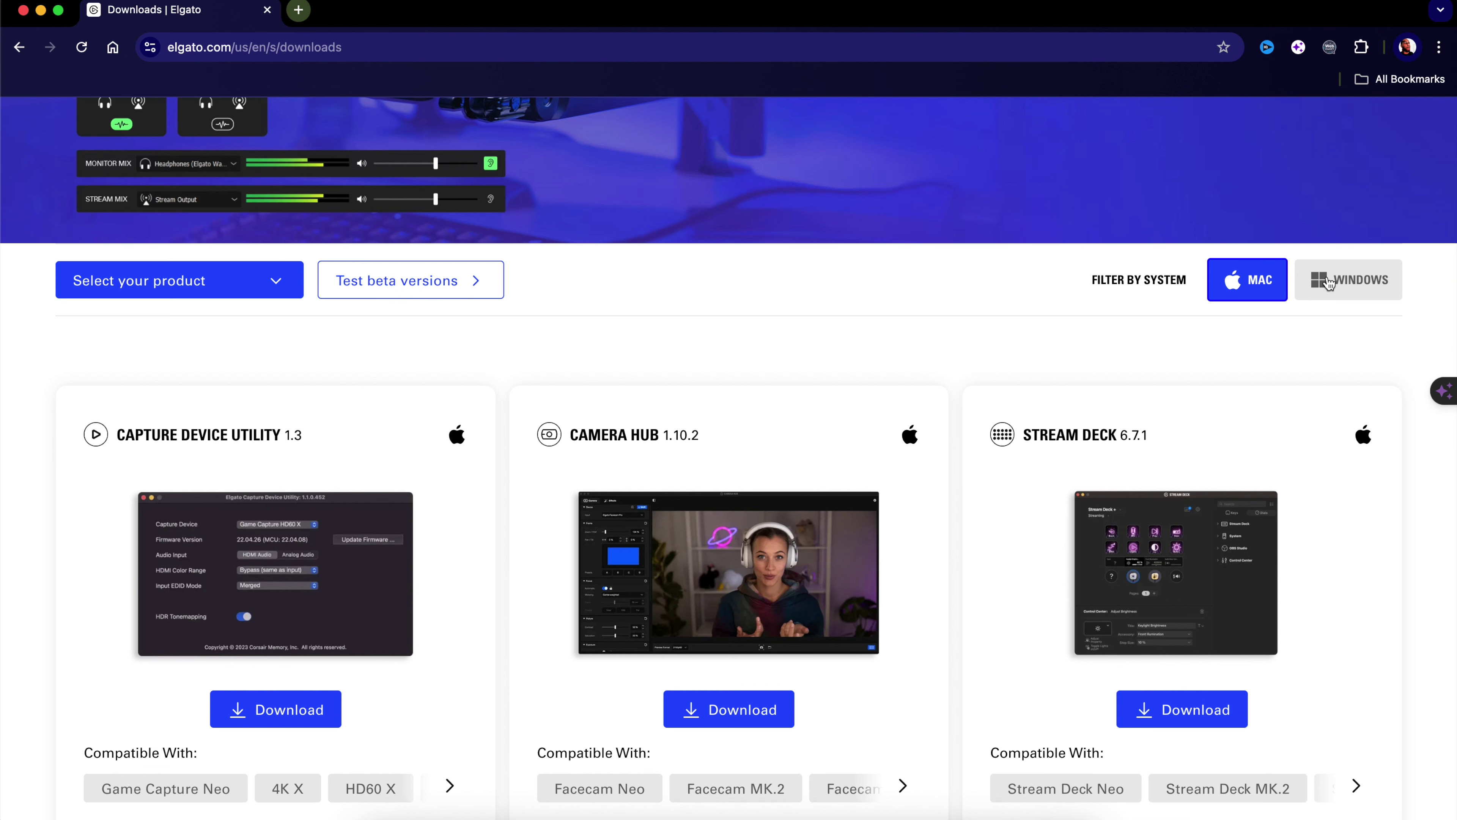
pyautogui.scroll(-3, 772, 373)
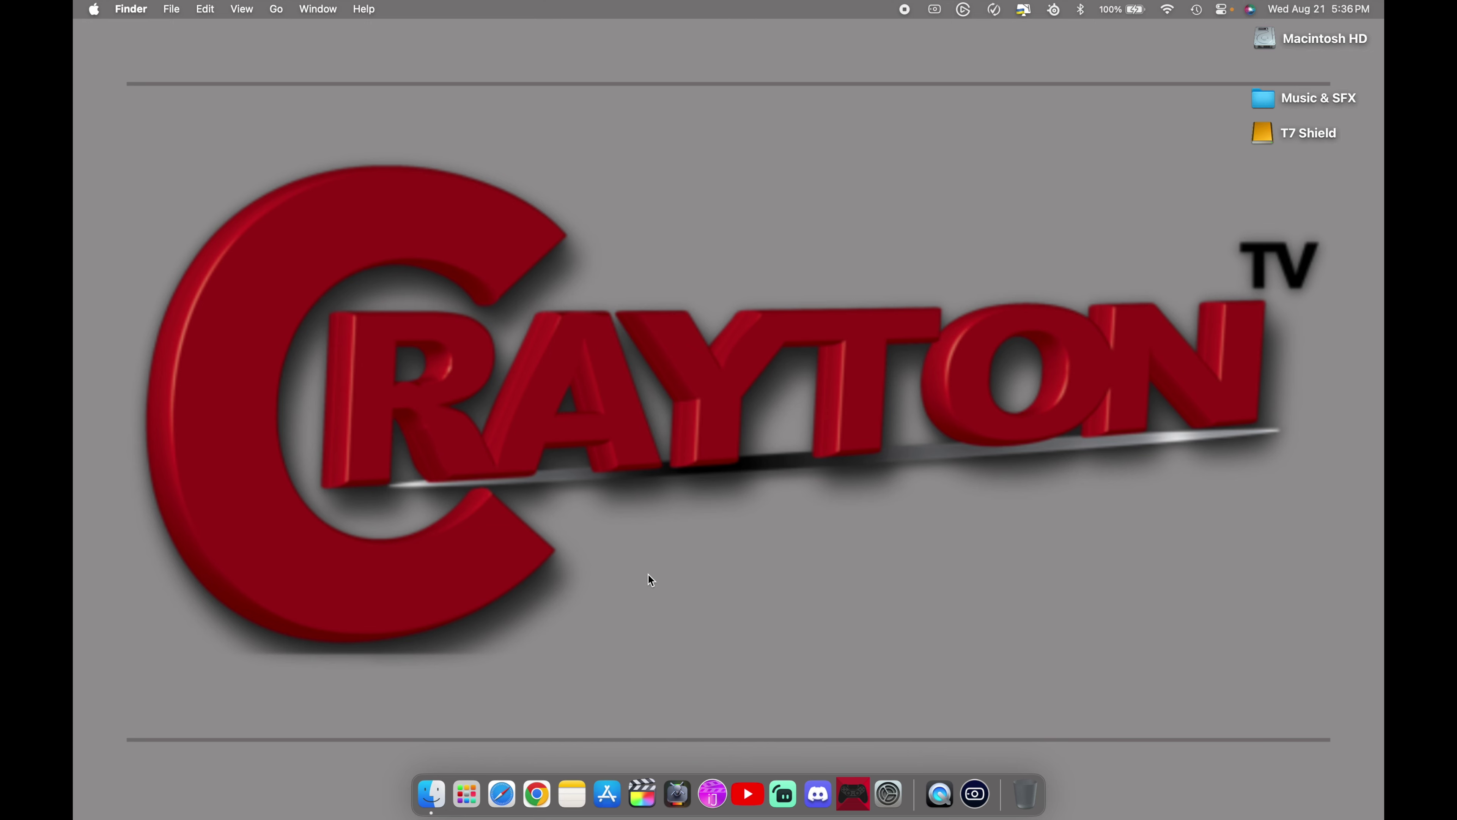
# Launch Camera Hub and confirm the input is the Elgato Facecam Neo
pyautogui.click(976, 794)
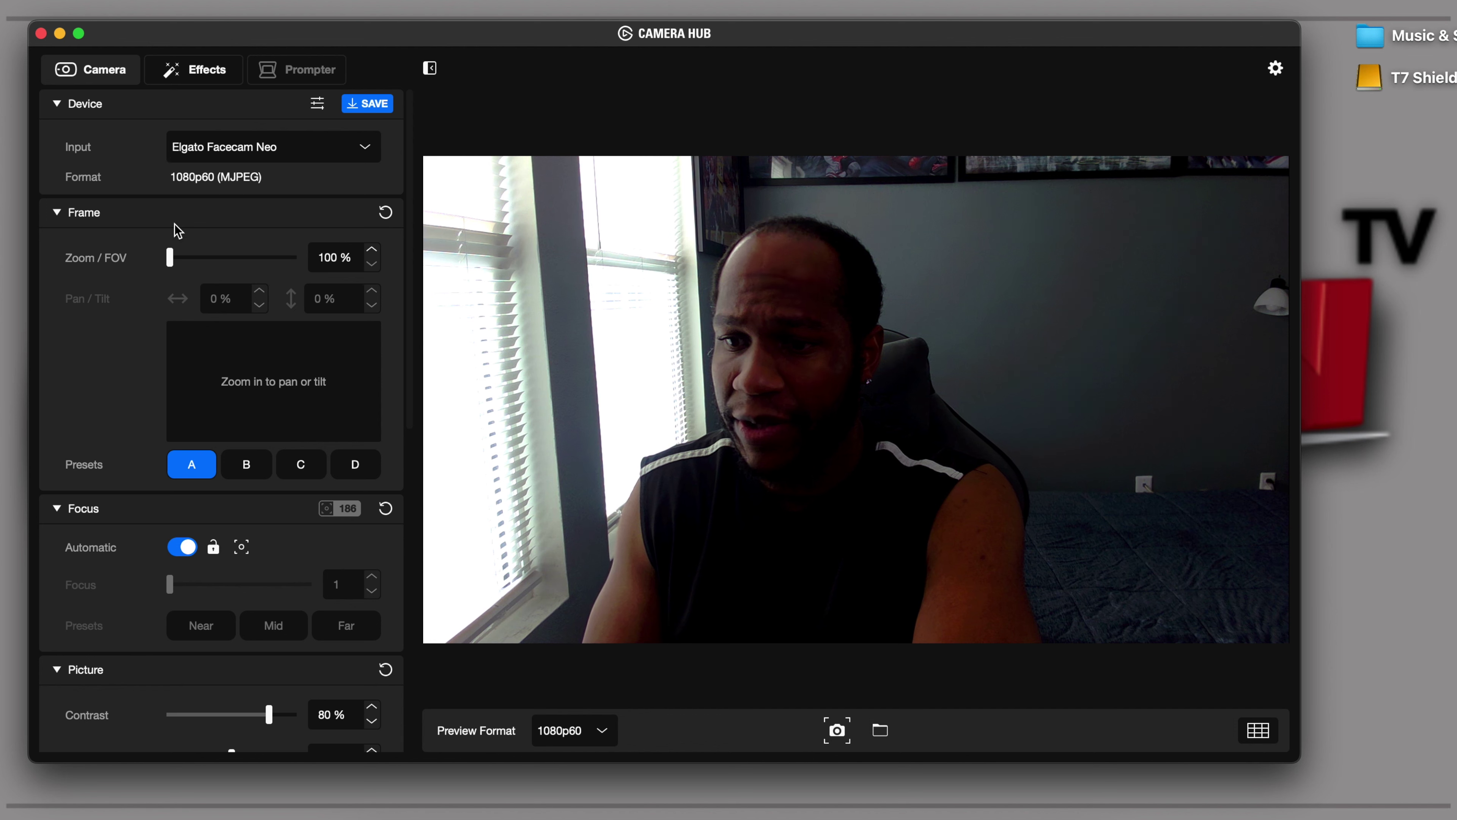
pyautogui.click(223, 151)
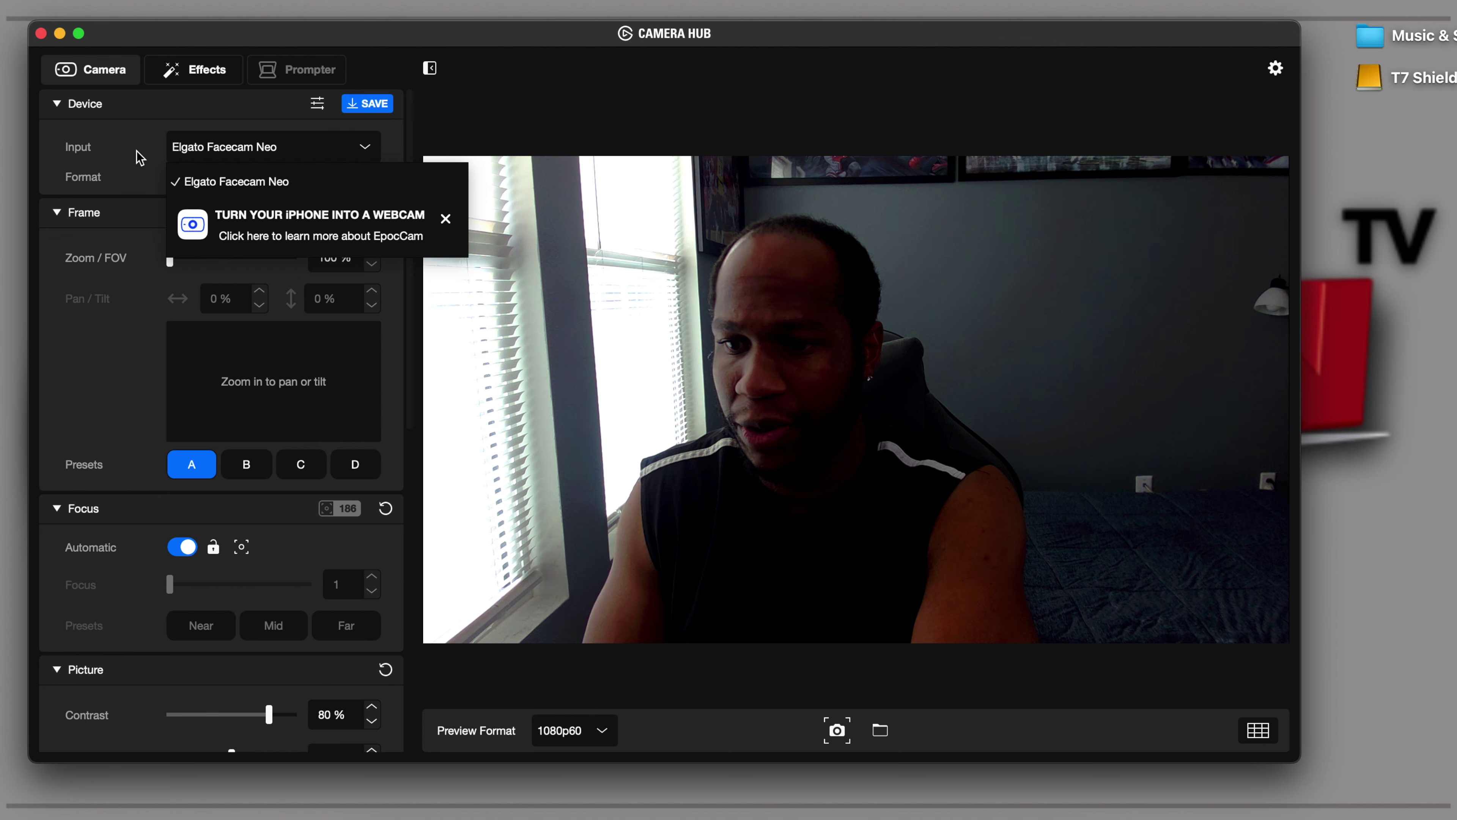
pyautogui.click(158, 186)
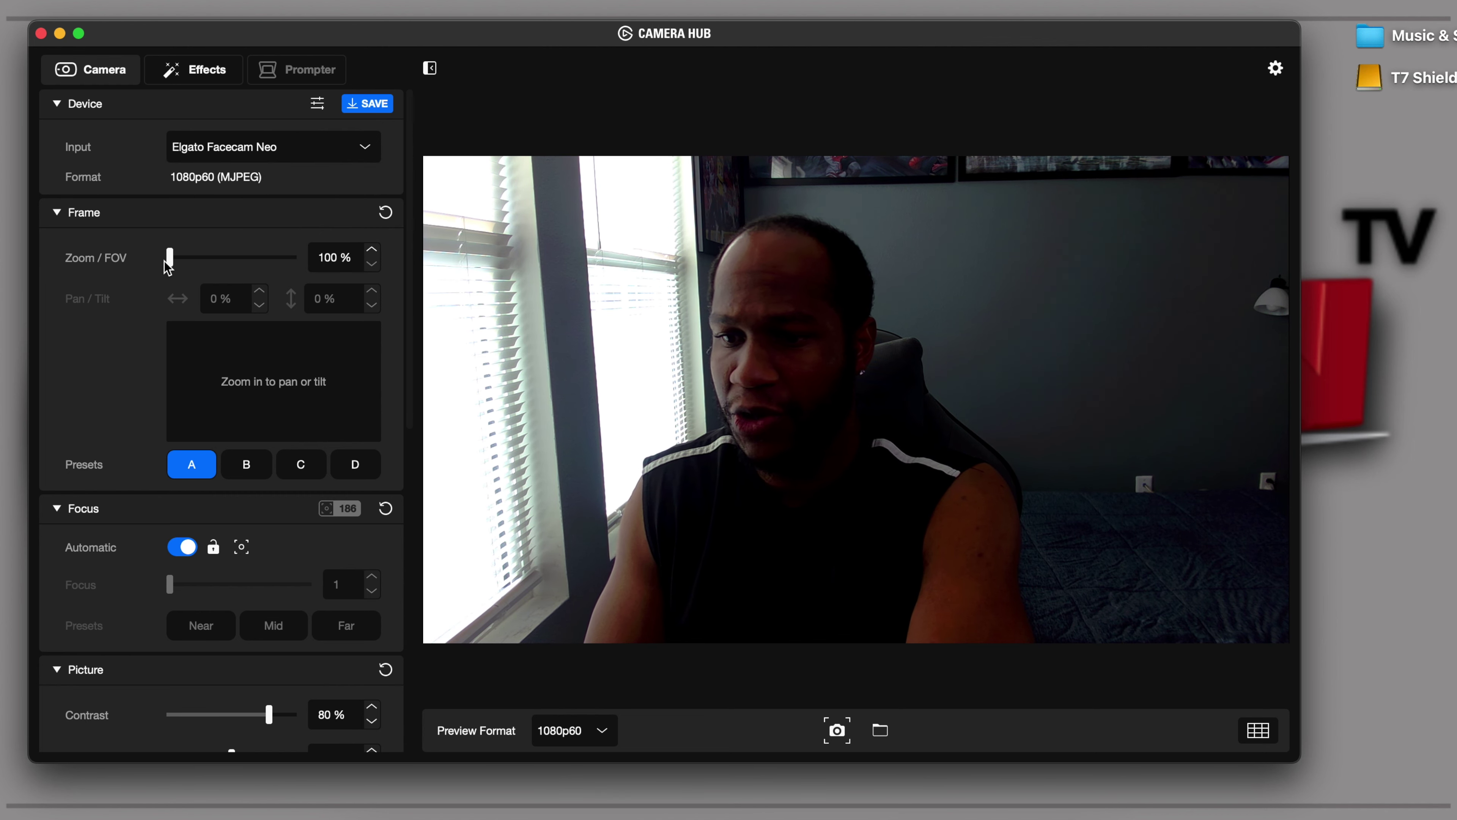
# Test the zoom slider and presets B and D, ending on preset A at 100% zoom
pyautogui.moveTo(172, 266)
pyautogui.mouseDown()
pyautogui.moveTo(223, 263)
pyautogui.moveTo(166, 269)
pyautogui.mouseUp()
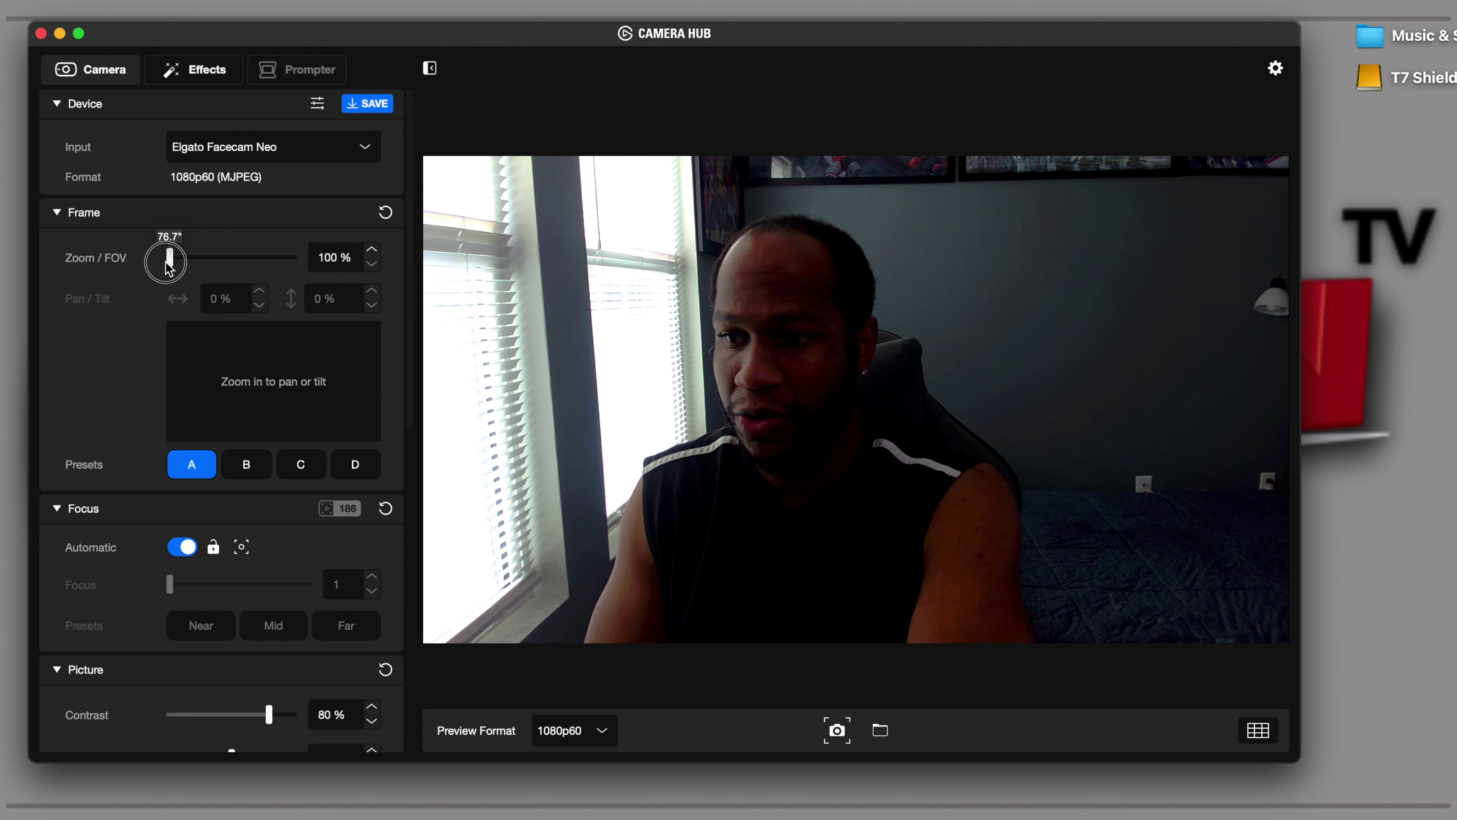
pyautogui.click(246, 464)
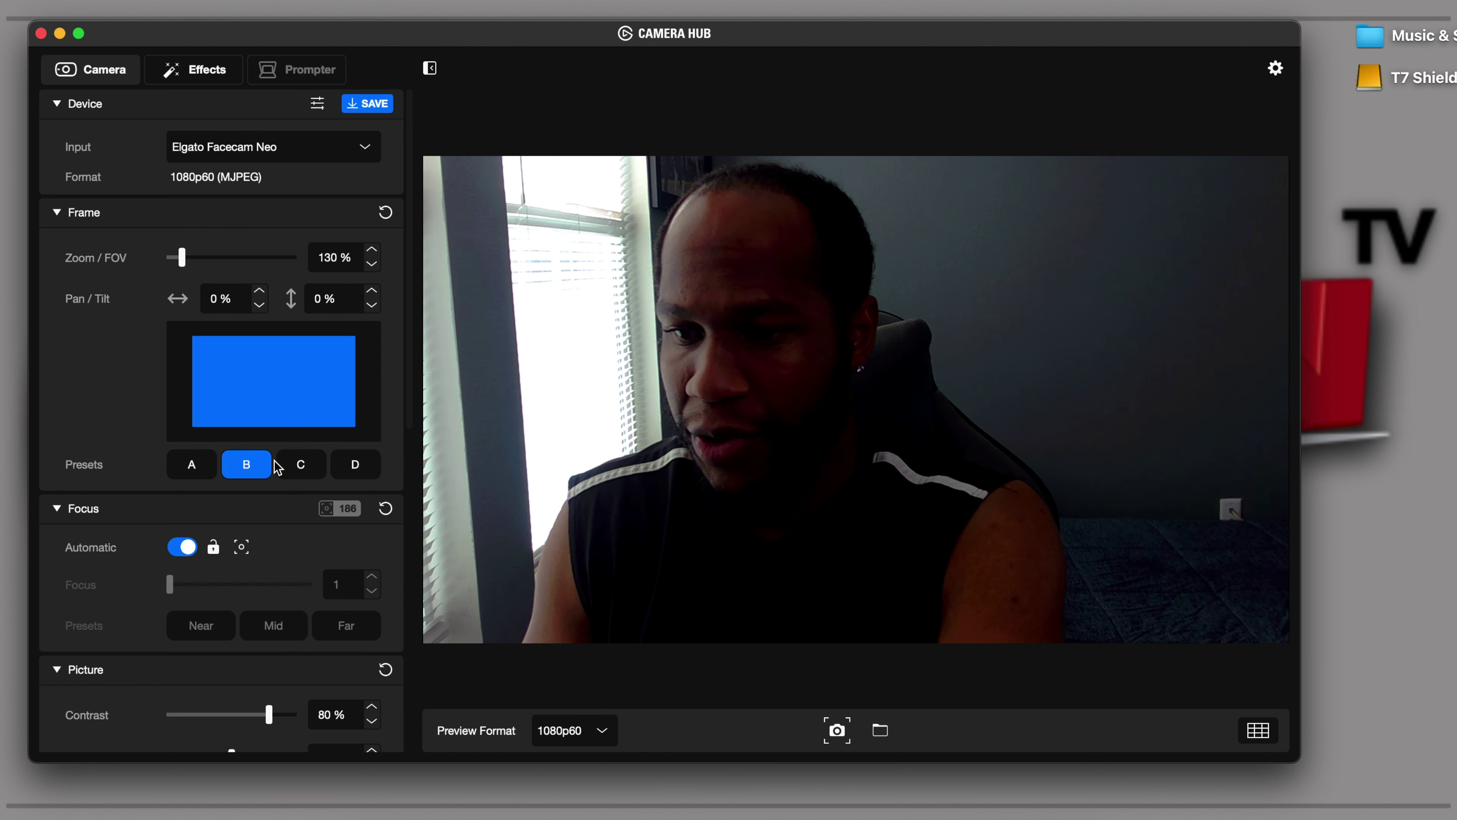
pyautogui.click(349, 464)
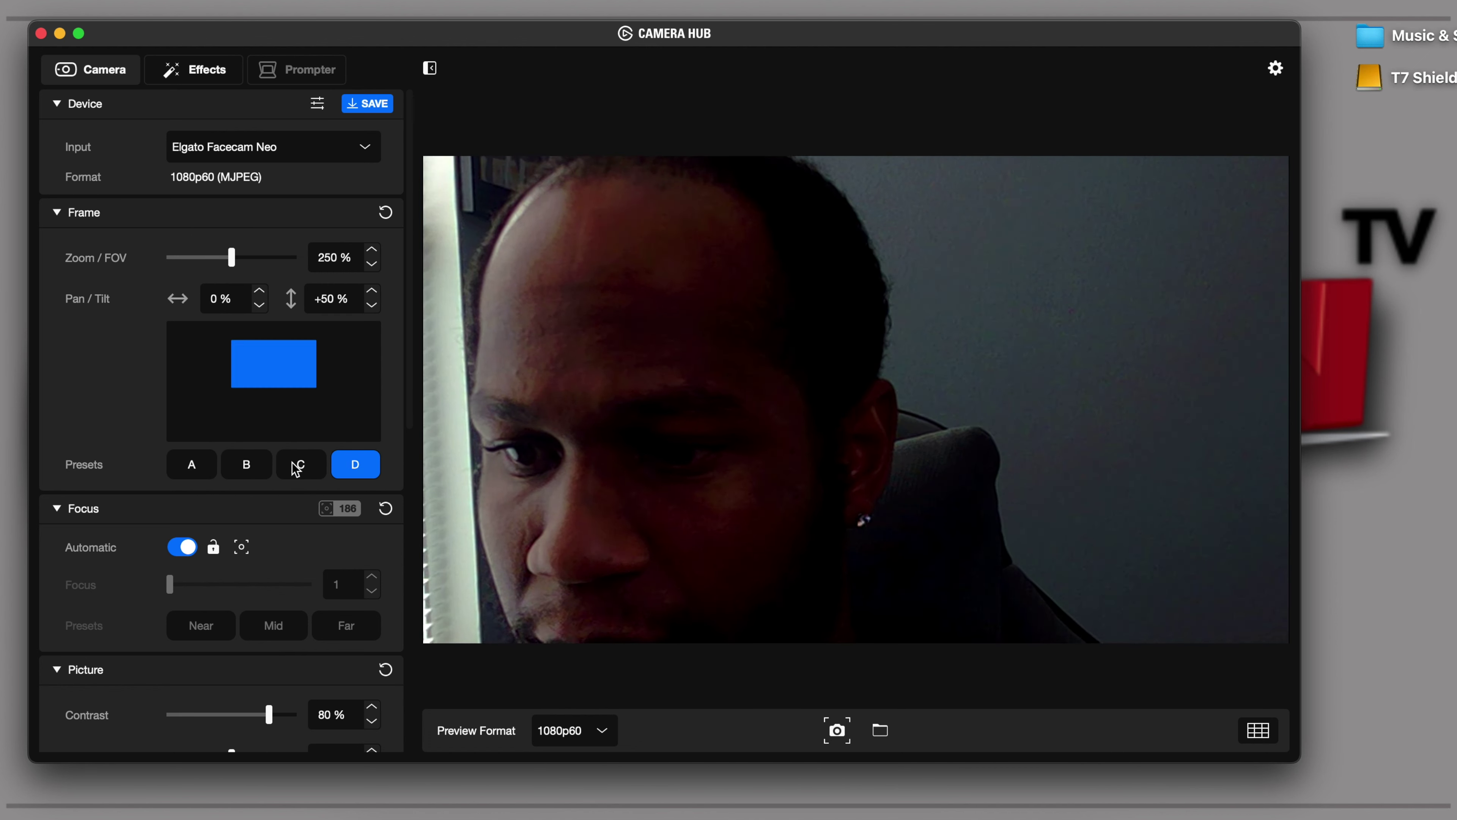
pyautogui.click(201, 470)
pyautogui.scroll(-5, 49, 442)
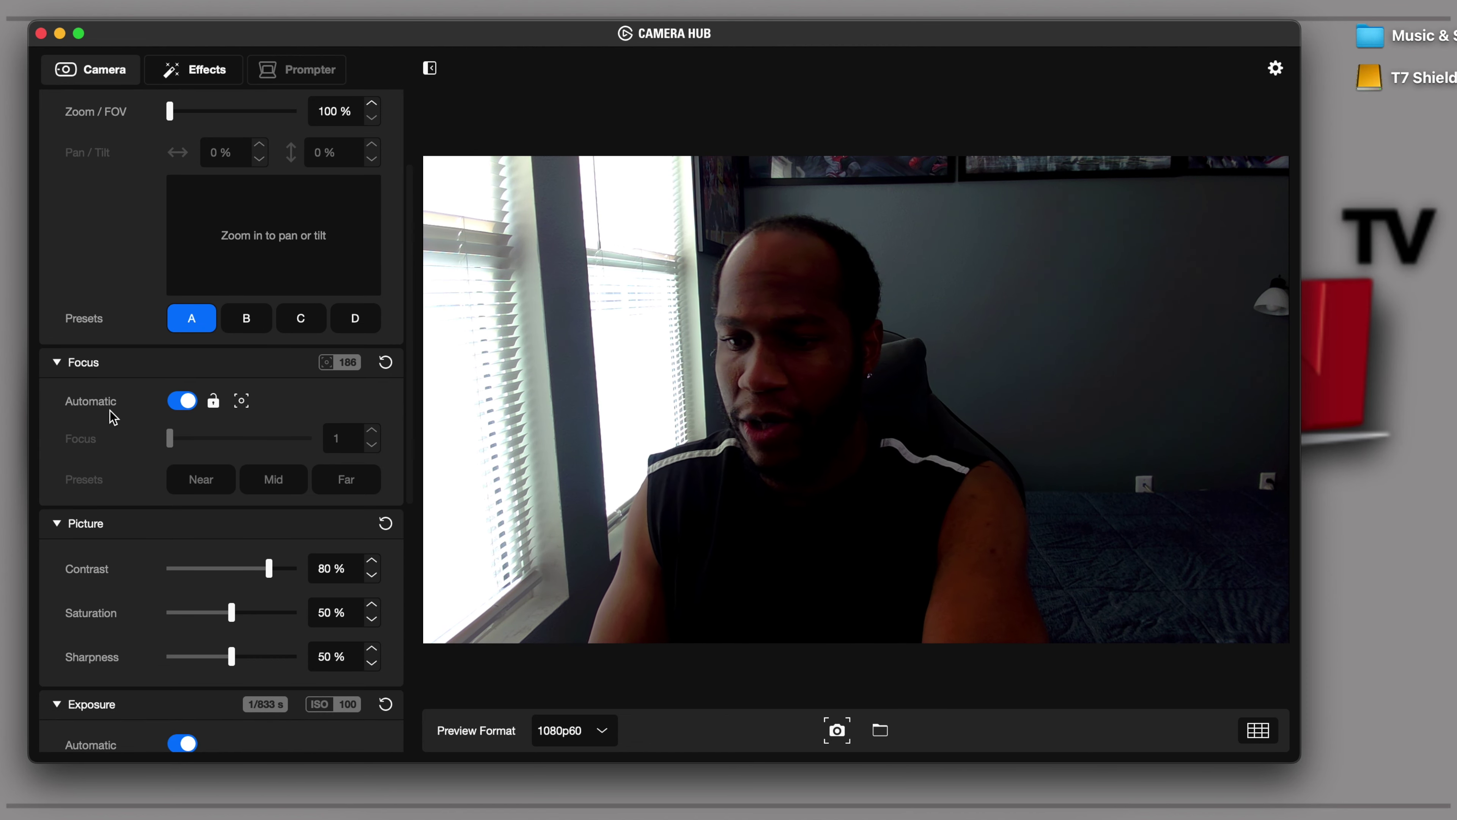
pyautogui.click(180, 402)
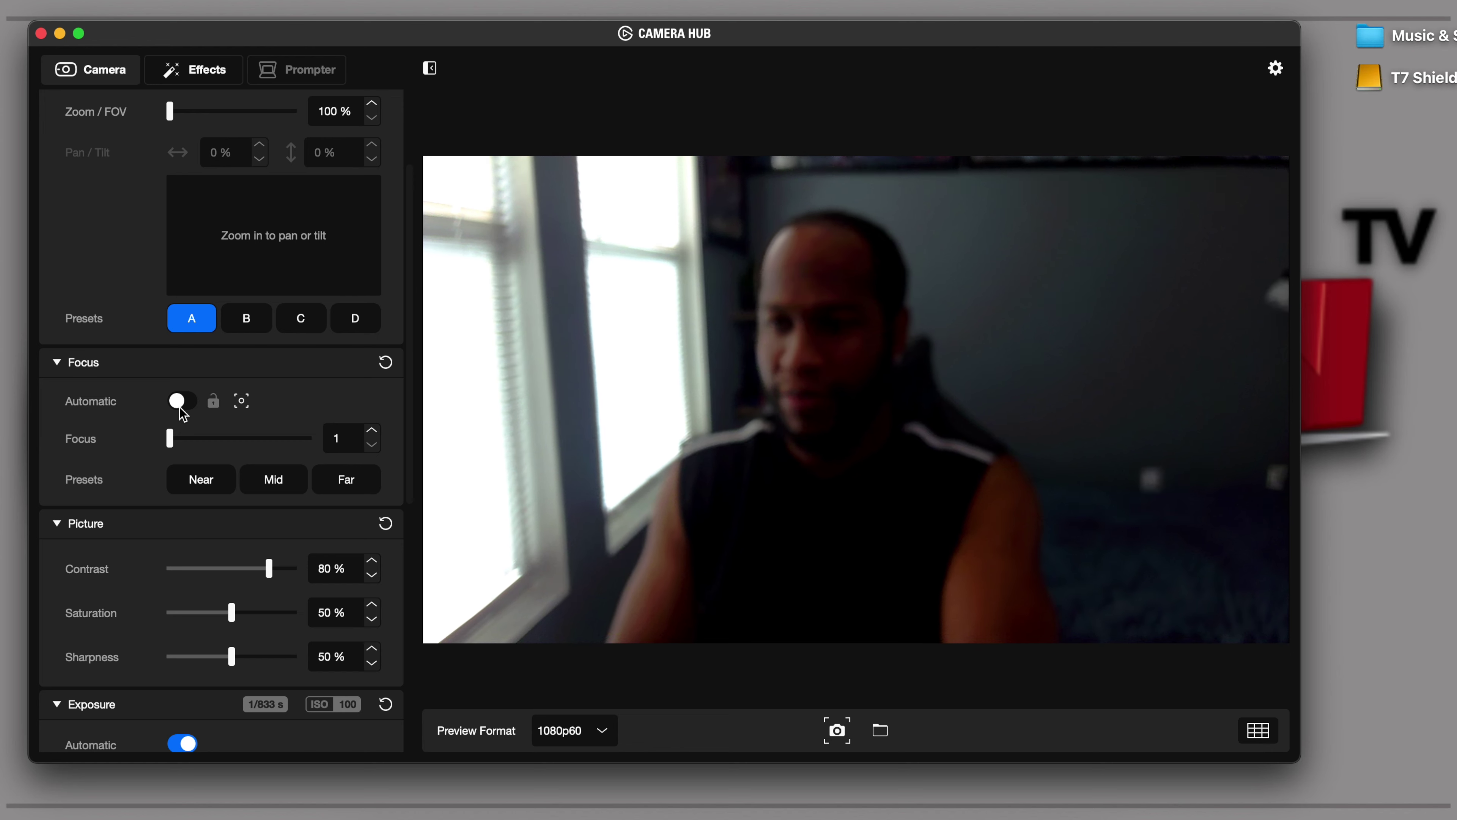
pyautogui.click(181, 402)
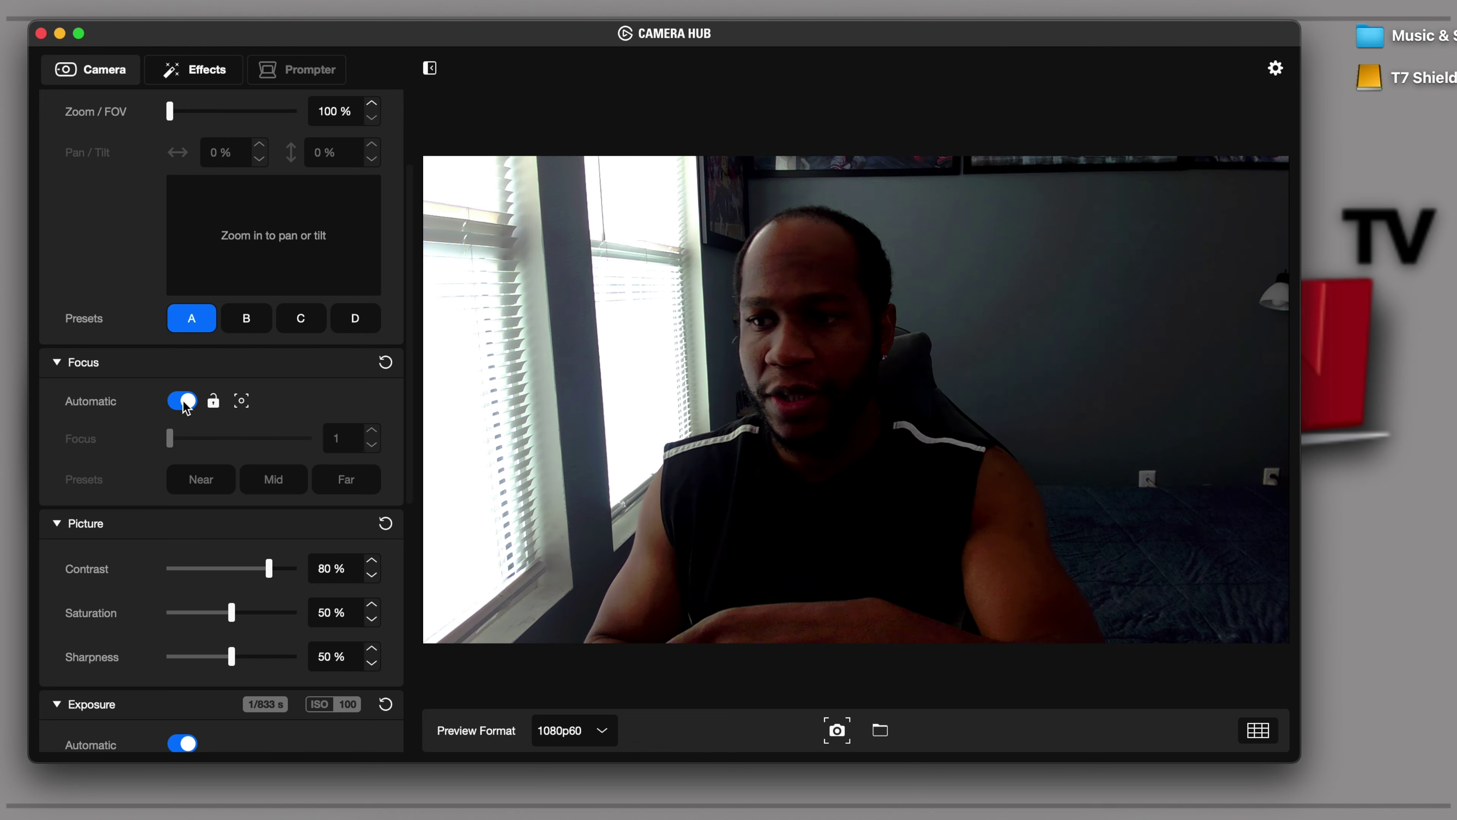
pyautogui.scroll(-5, 186, 406)
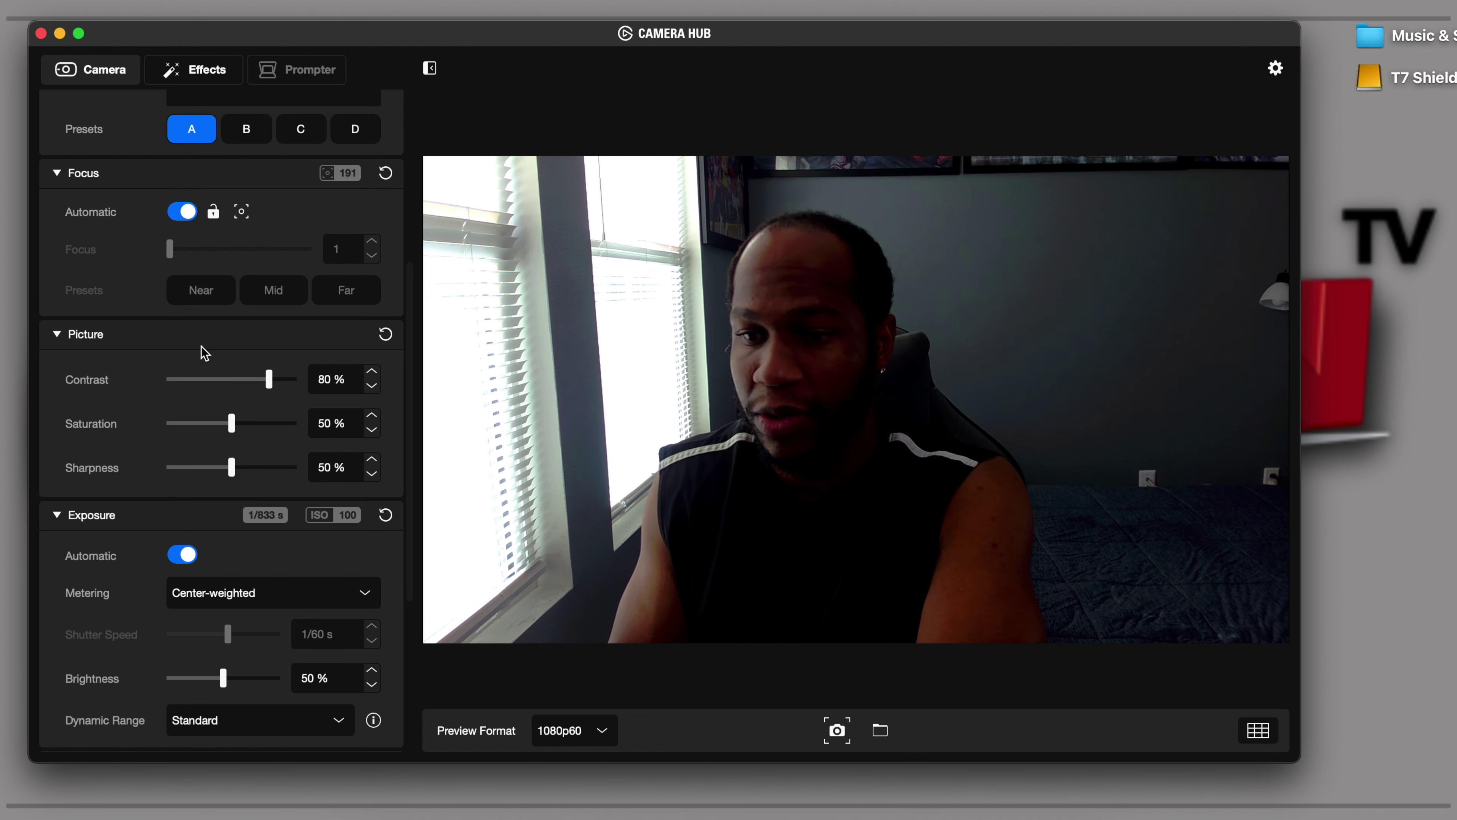
pyautogui.scroll(-4, 145, 433)
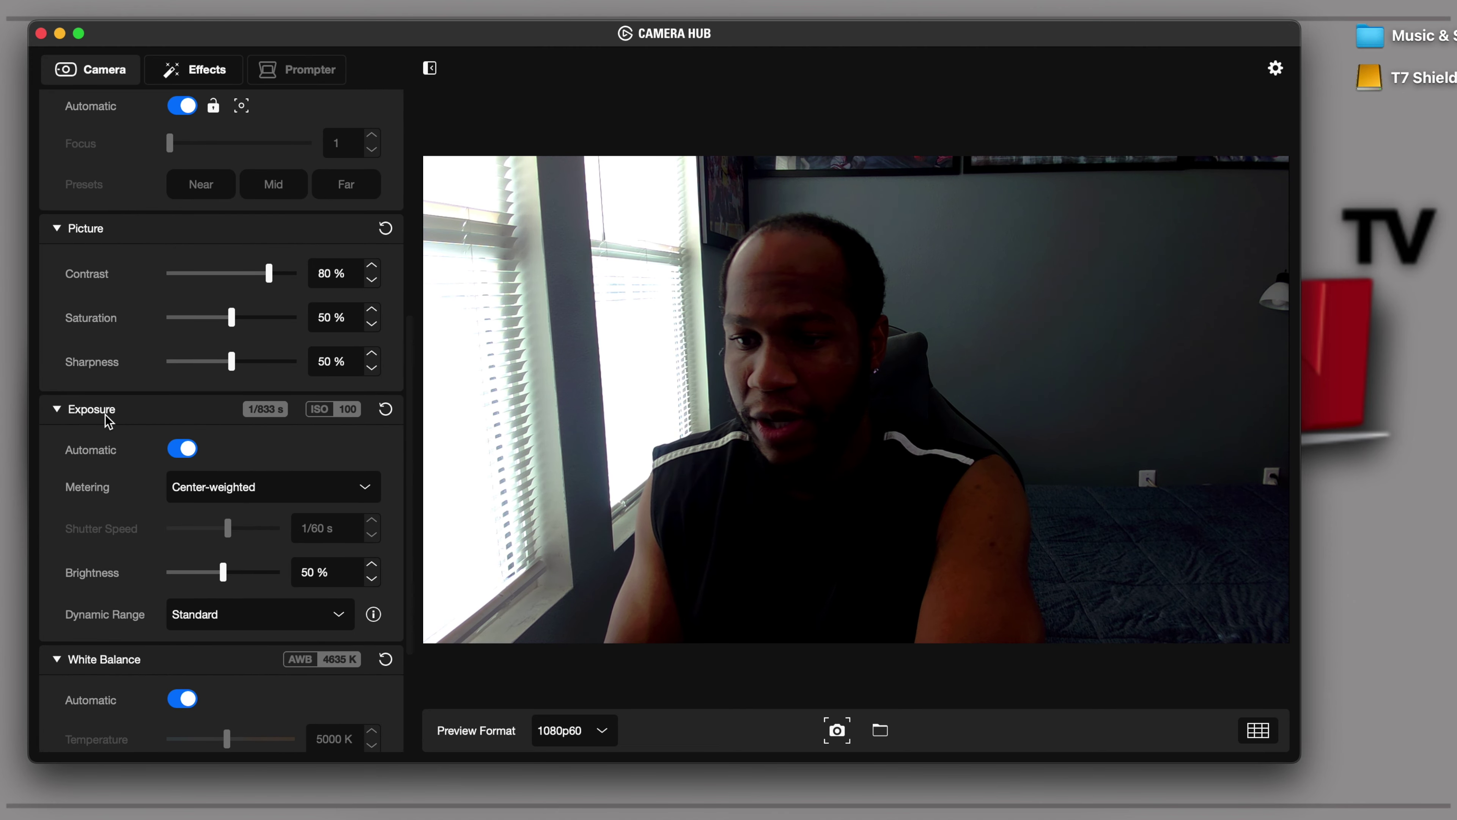
pyautogui.scroll(-6, 137, 504)
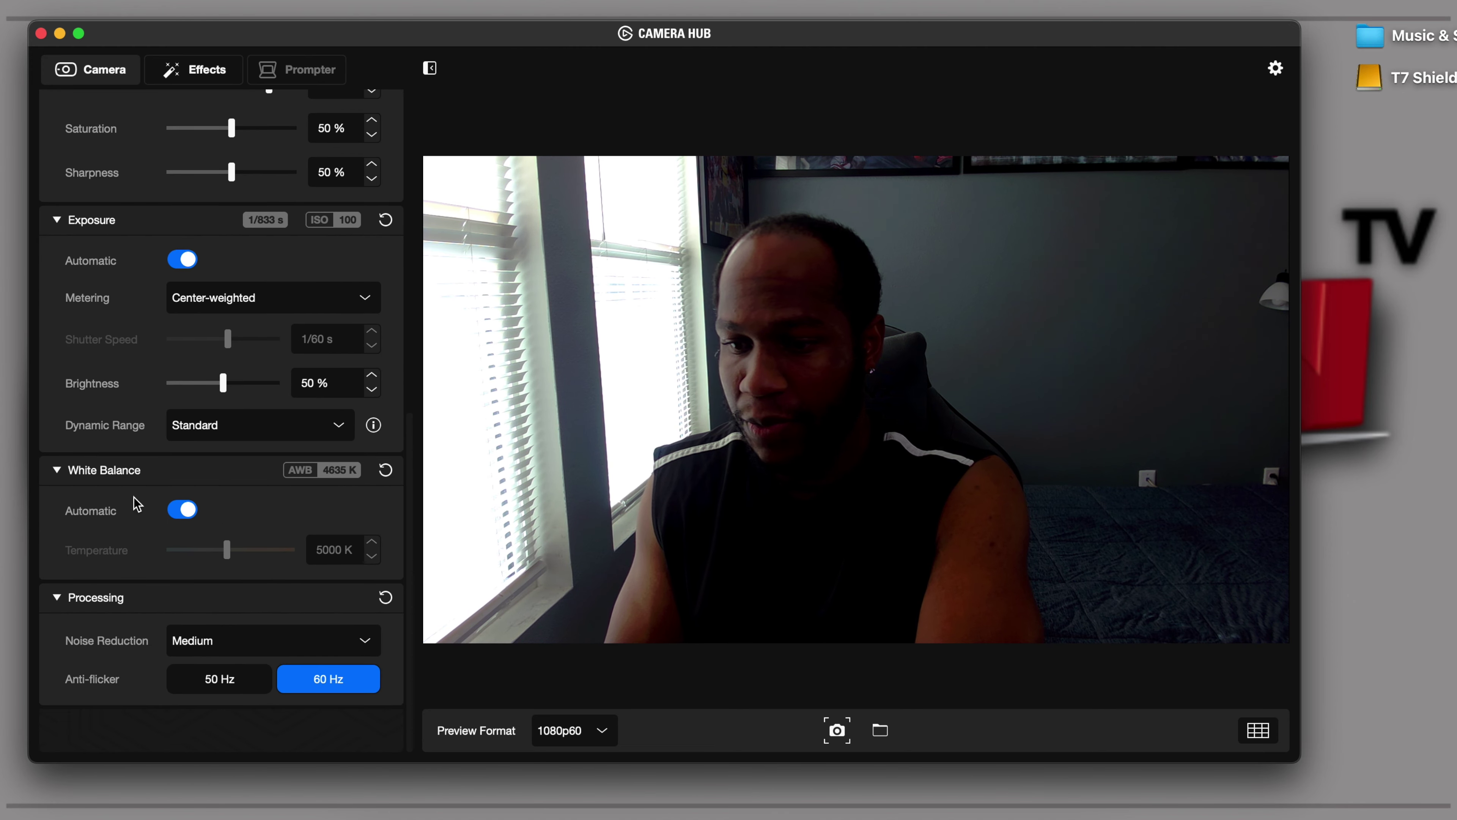
pyautogui.scroll(20, 133, 496)
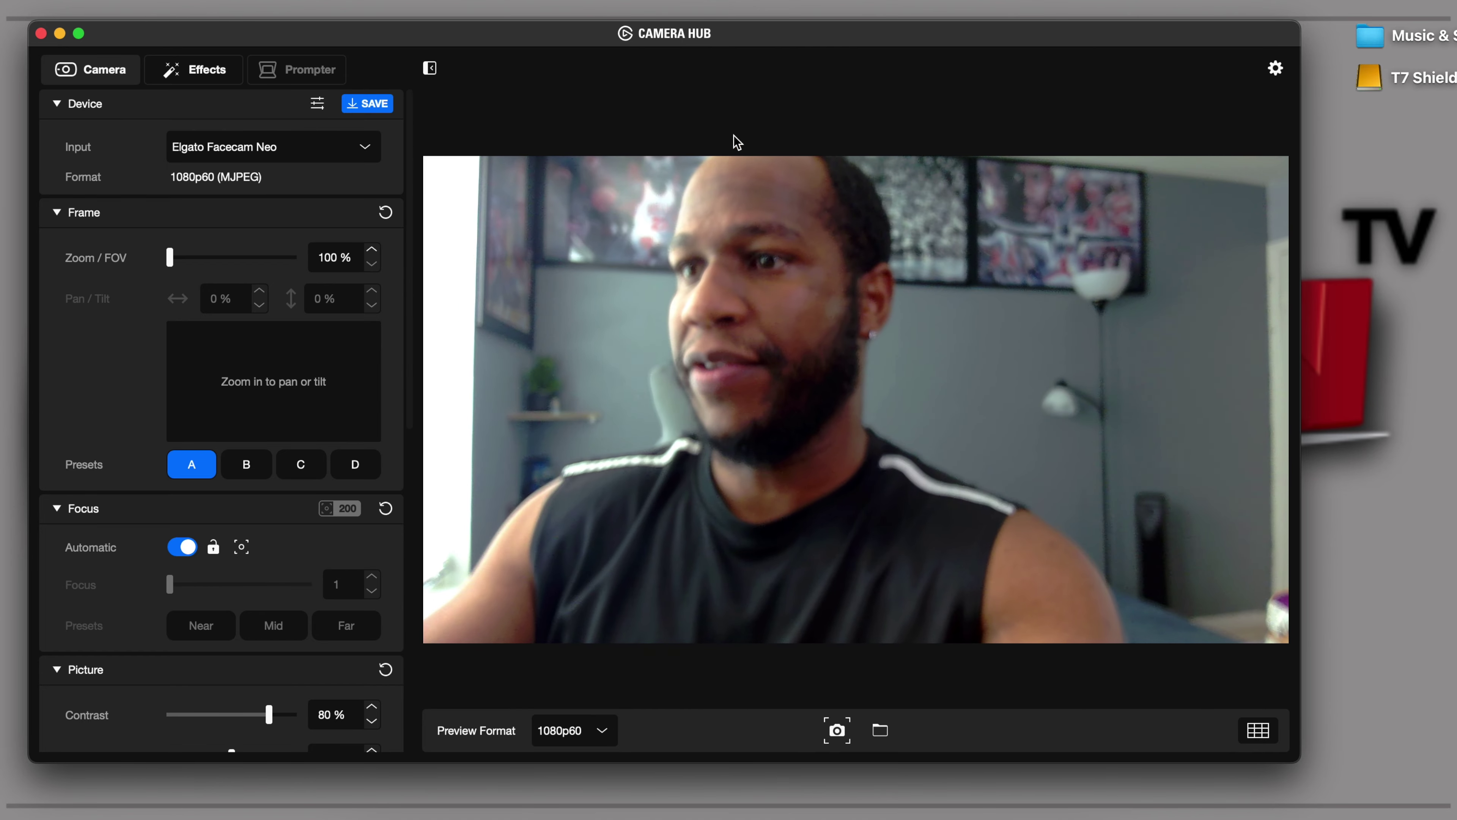
# Raise Key Light Neo, Left Light and Right Light to maximum brightness
pyautogui.click(1009, 2)
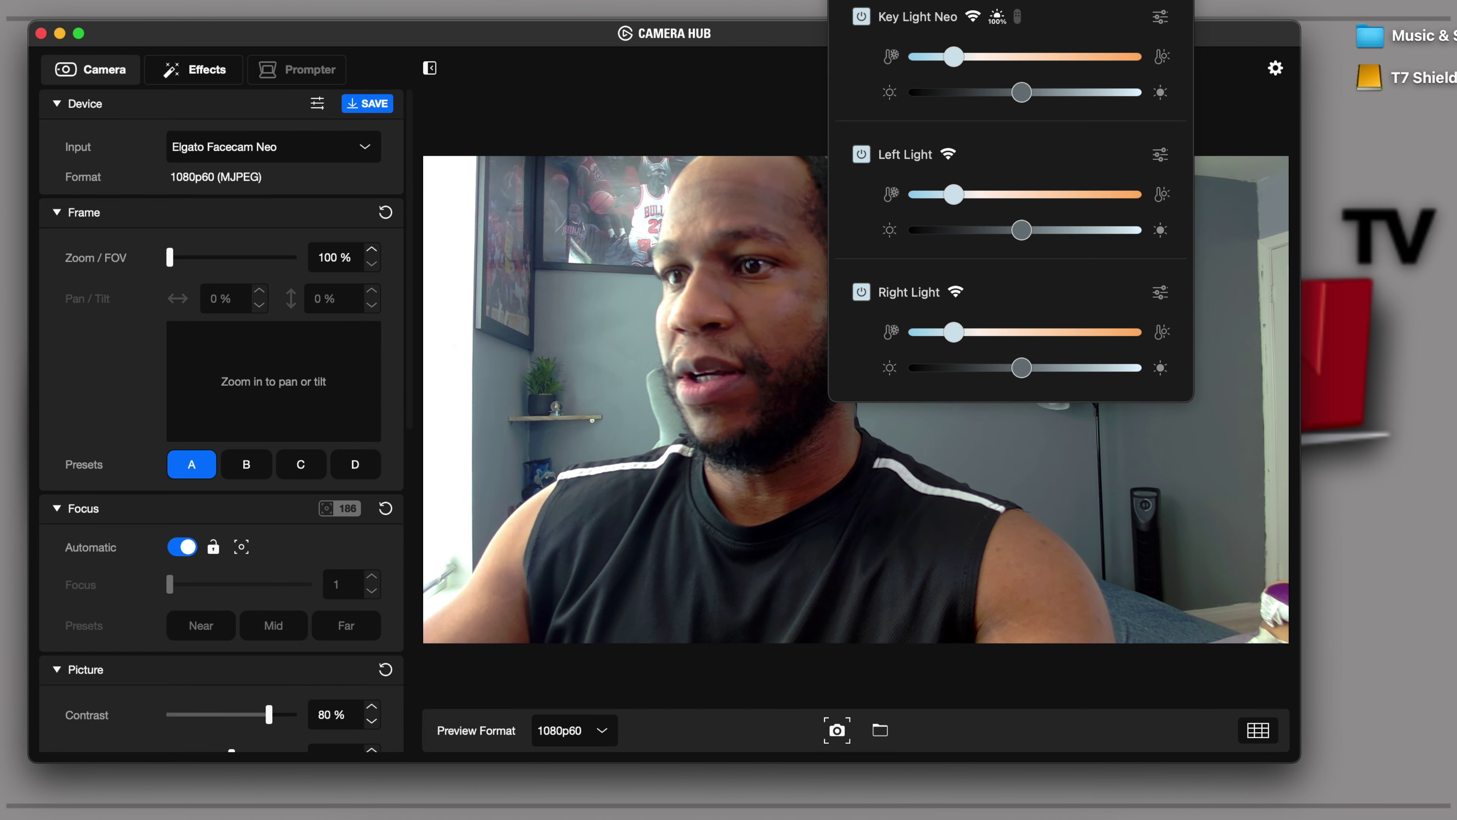
pyautogui.press('Escape')
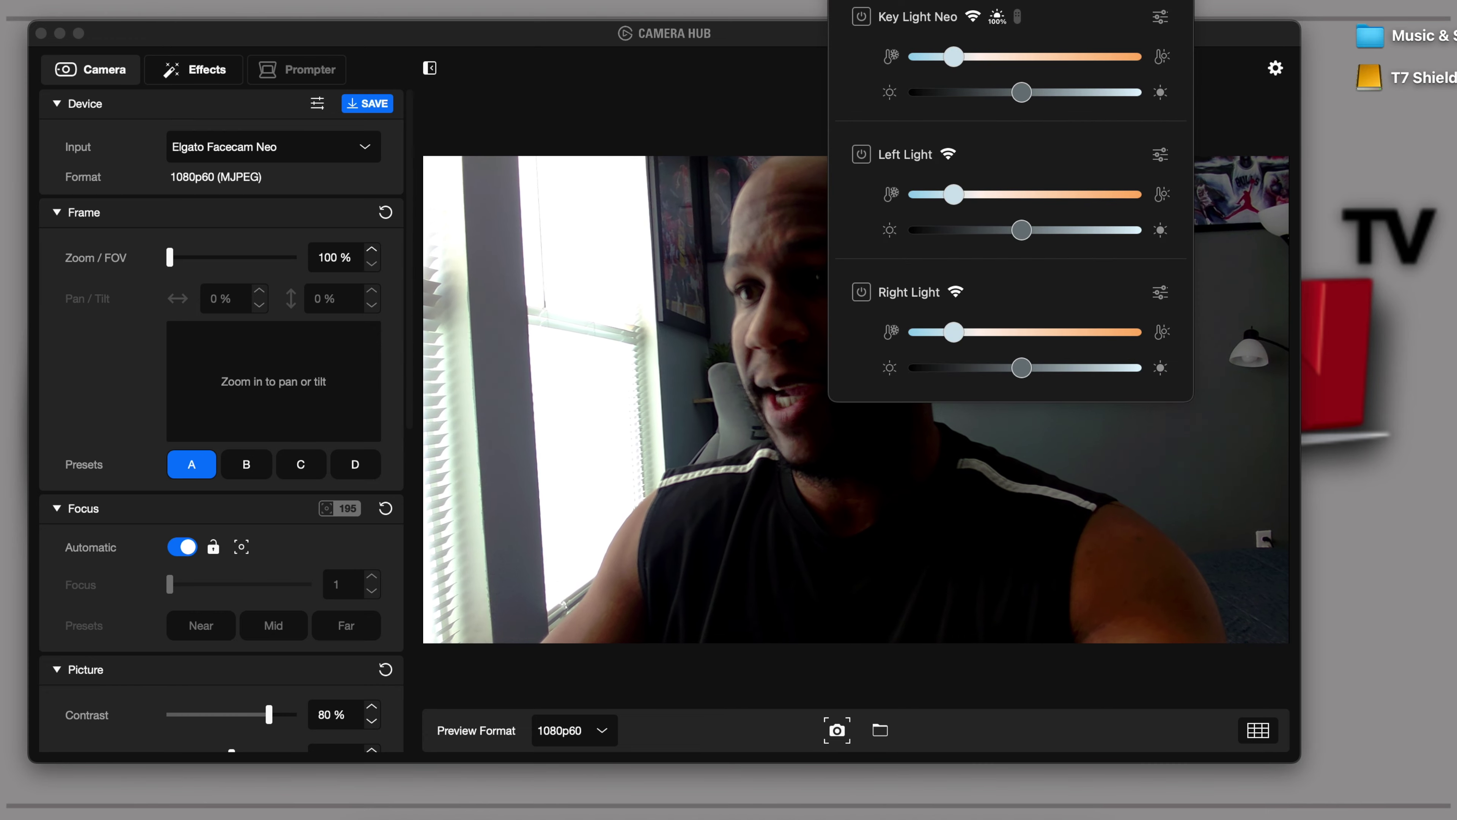
pyautogui.moveTo(1022, 93); pyautogui.dragTo(1134, 93)
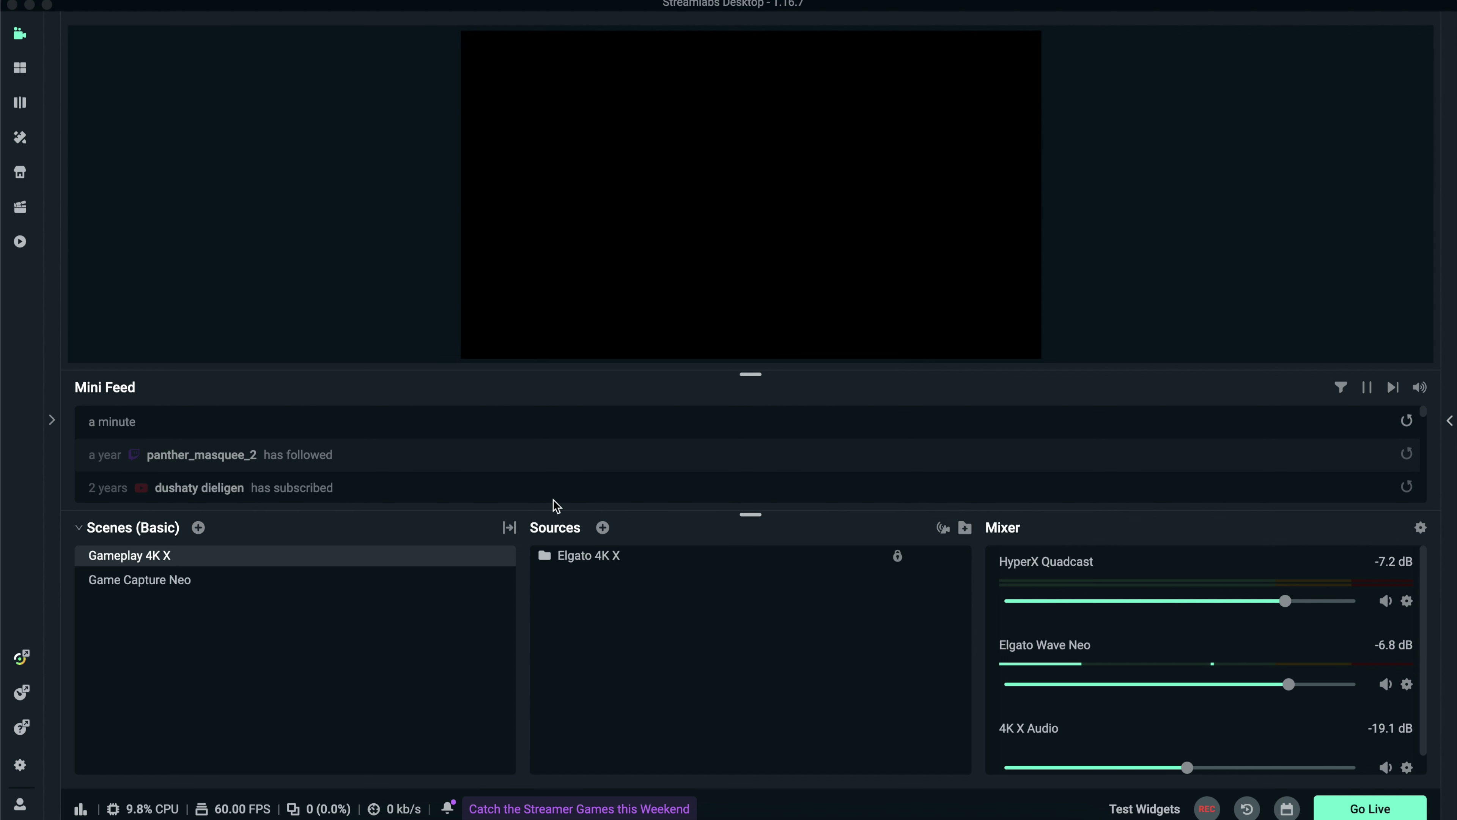
# Add a new Video Capture Device source named 'Facecam Neo' to the Gameplay 4K X scene
pyautogui.click(602, 525)
pyautogui.click(602, 528)
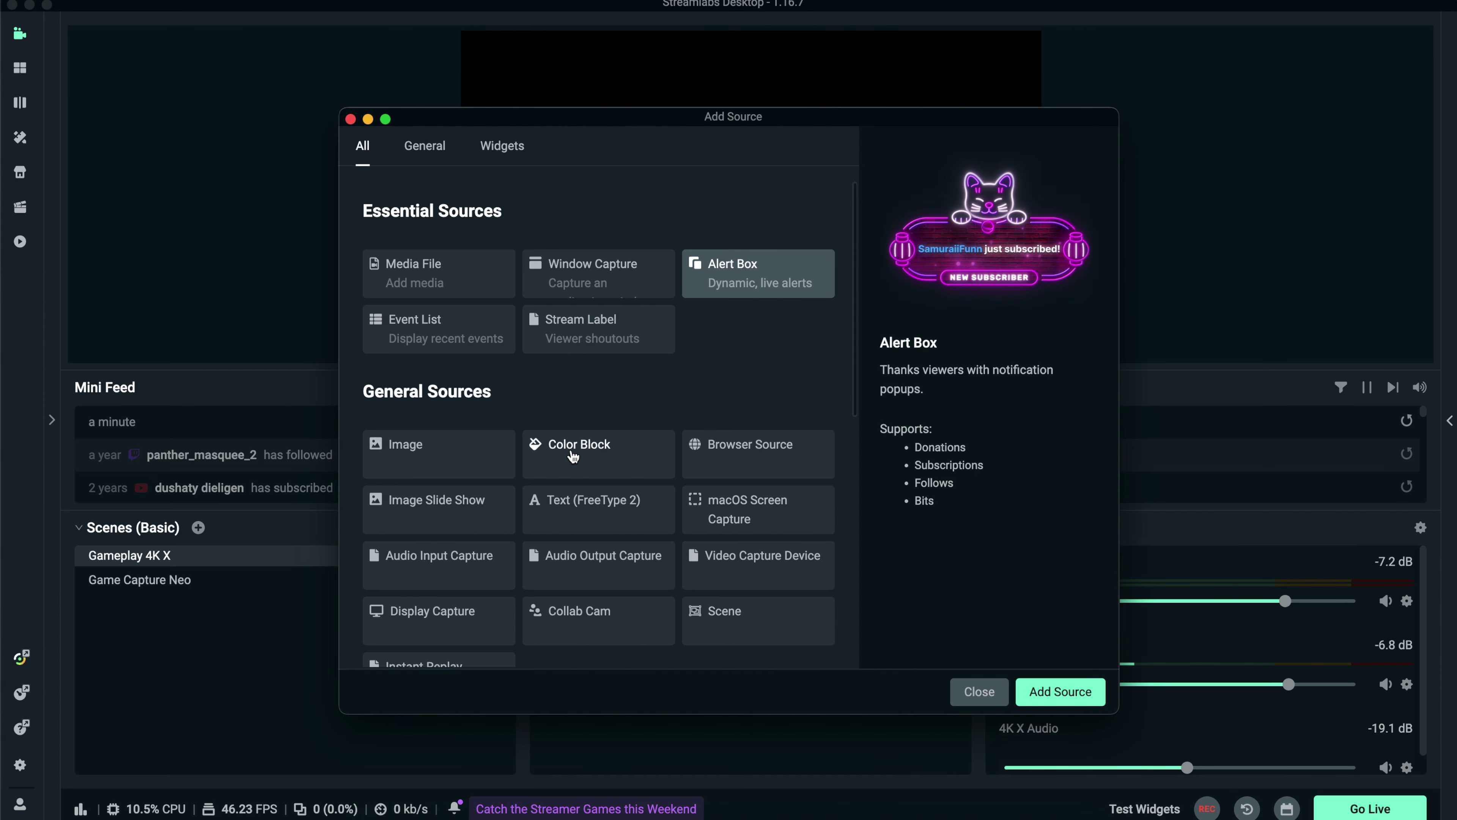
pyautogui.click(709, 562)
pyautogui.click(1060, 692)
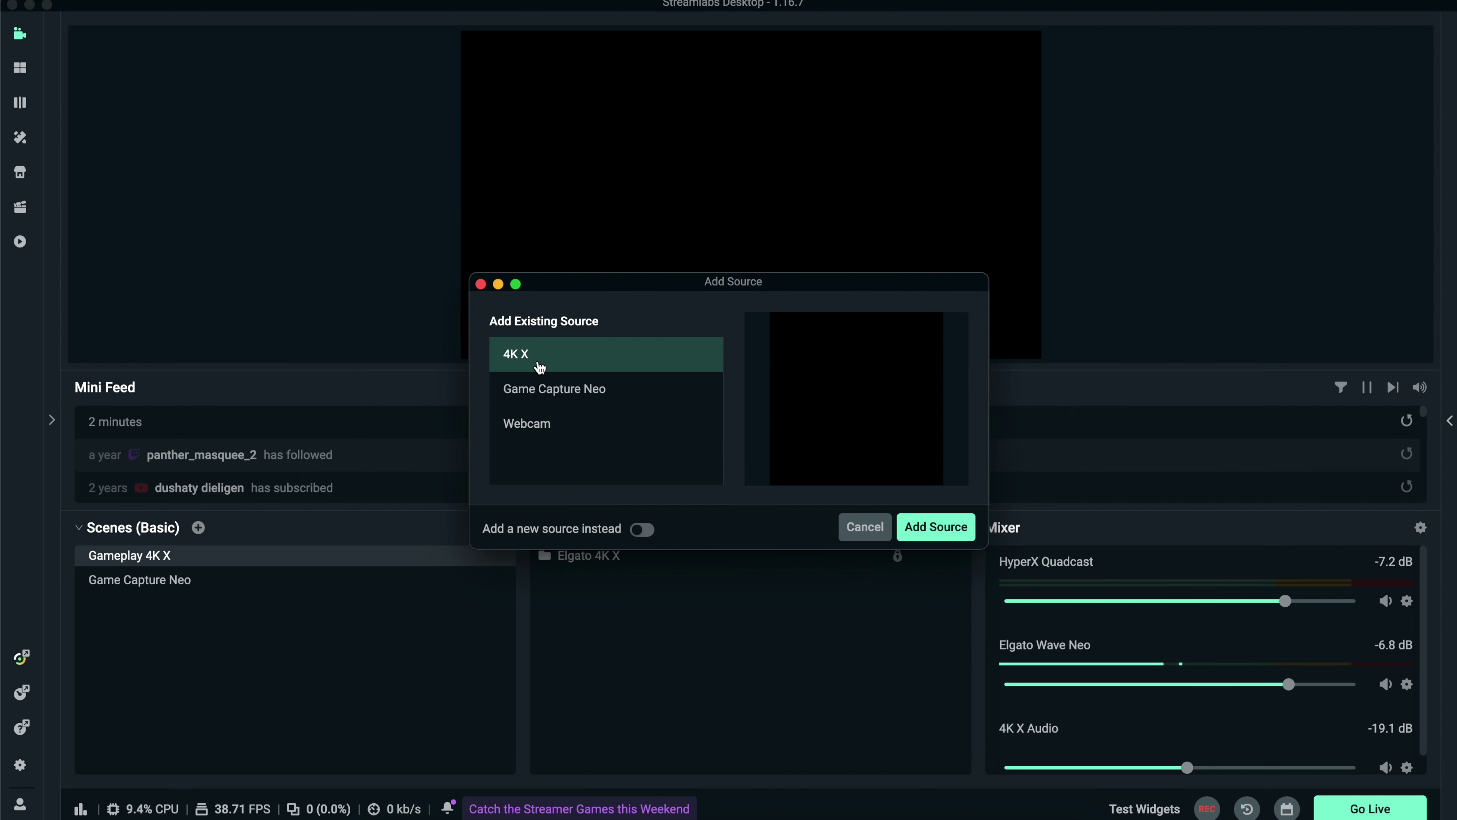
pyautogui.click(643, 528)
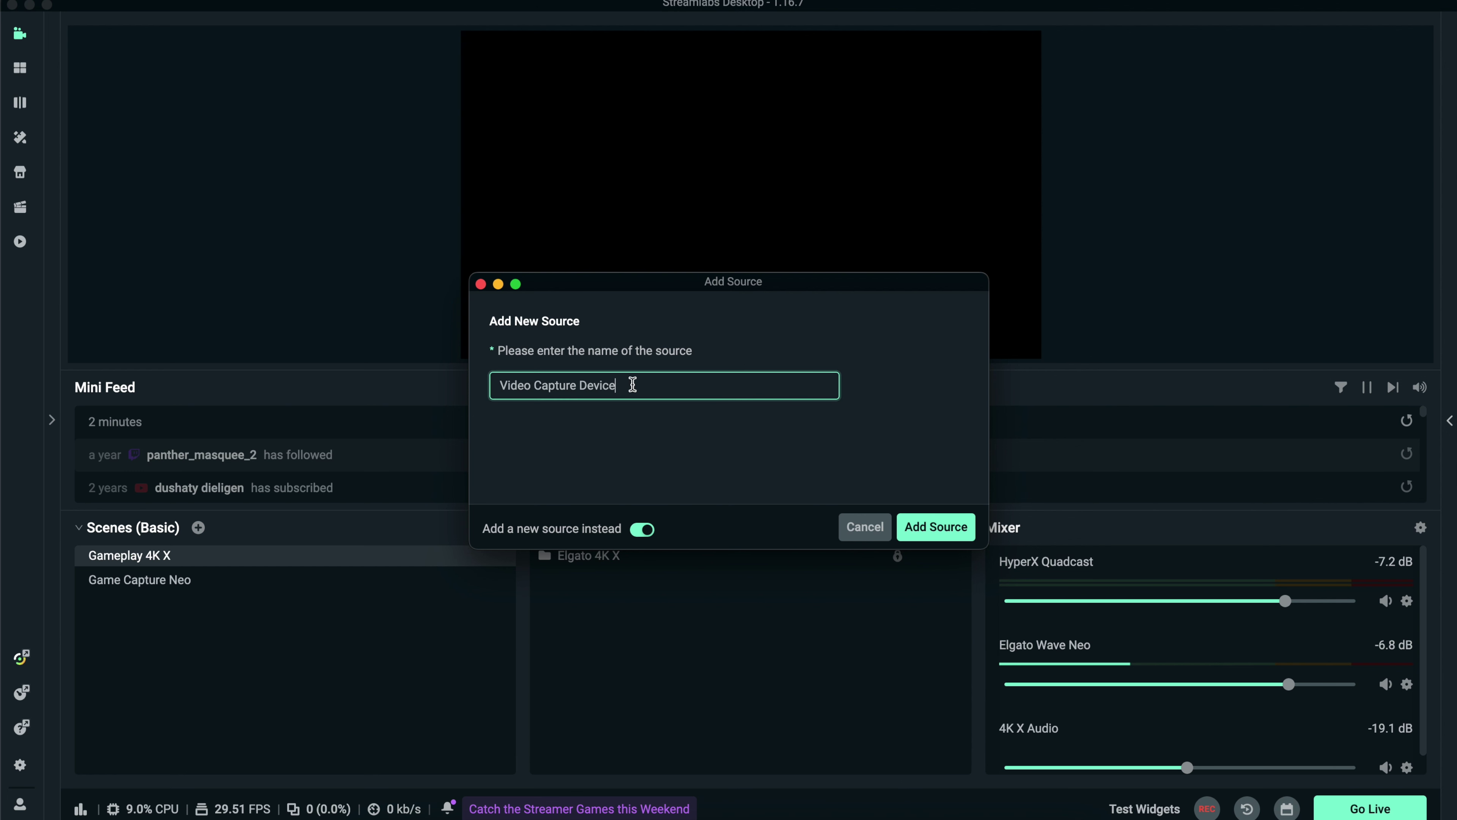
pyautogui.press('super+a')
pyautogui.write('Fac')
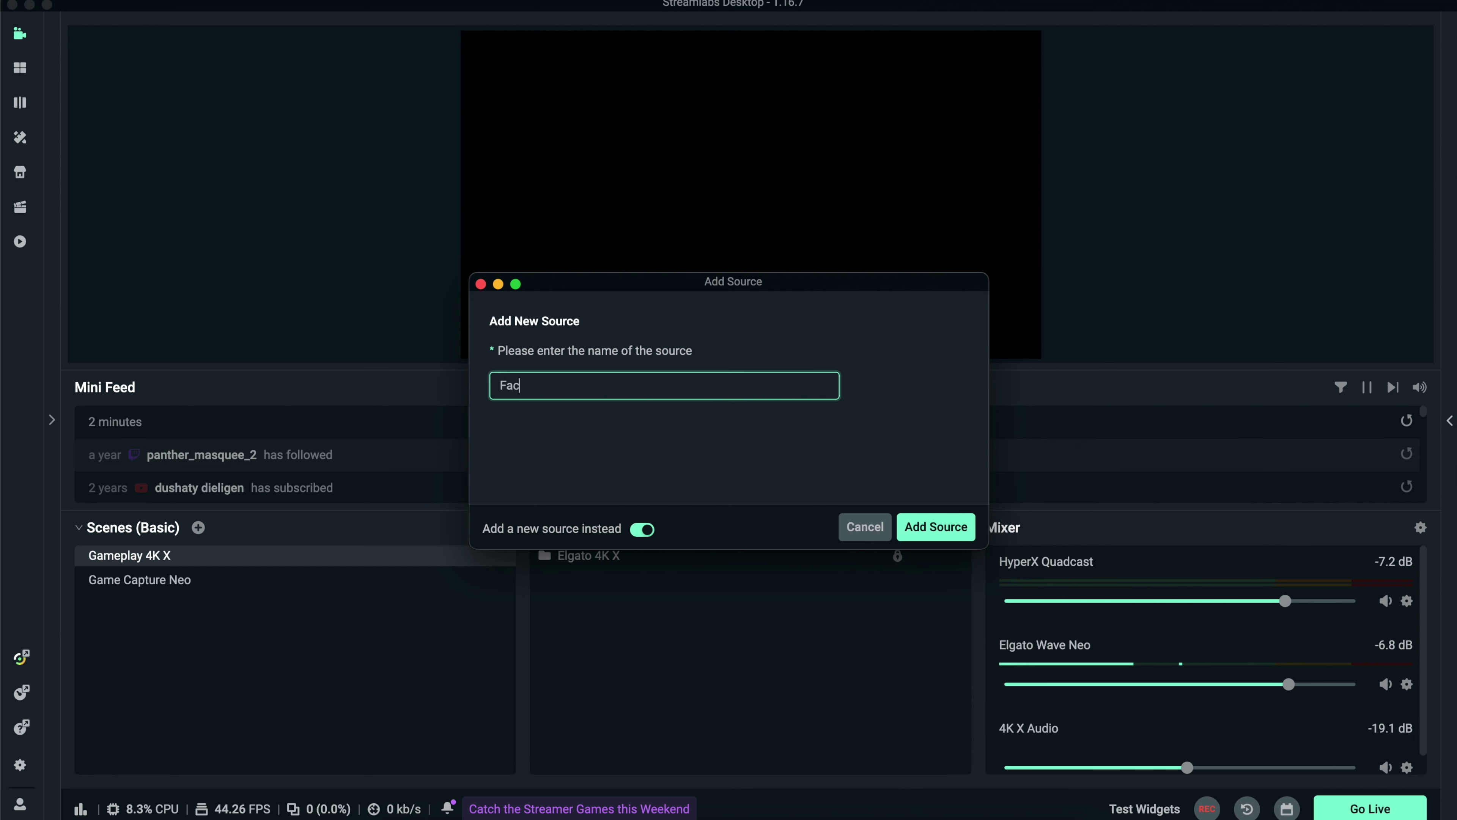
pyautogui.write('ecam Neo')
pyautogui.press('Return')
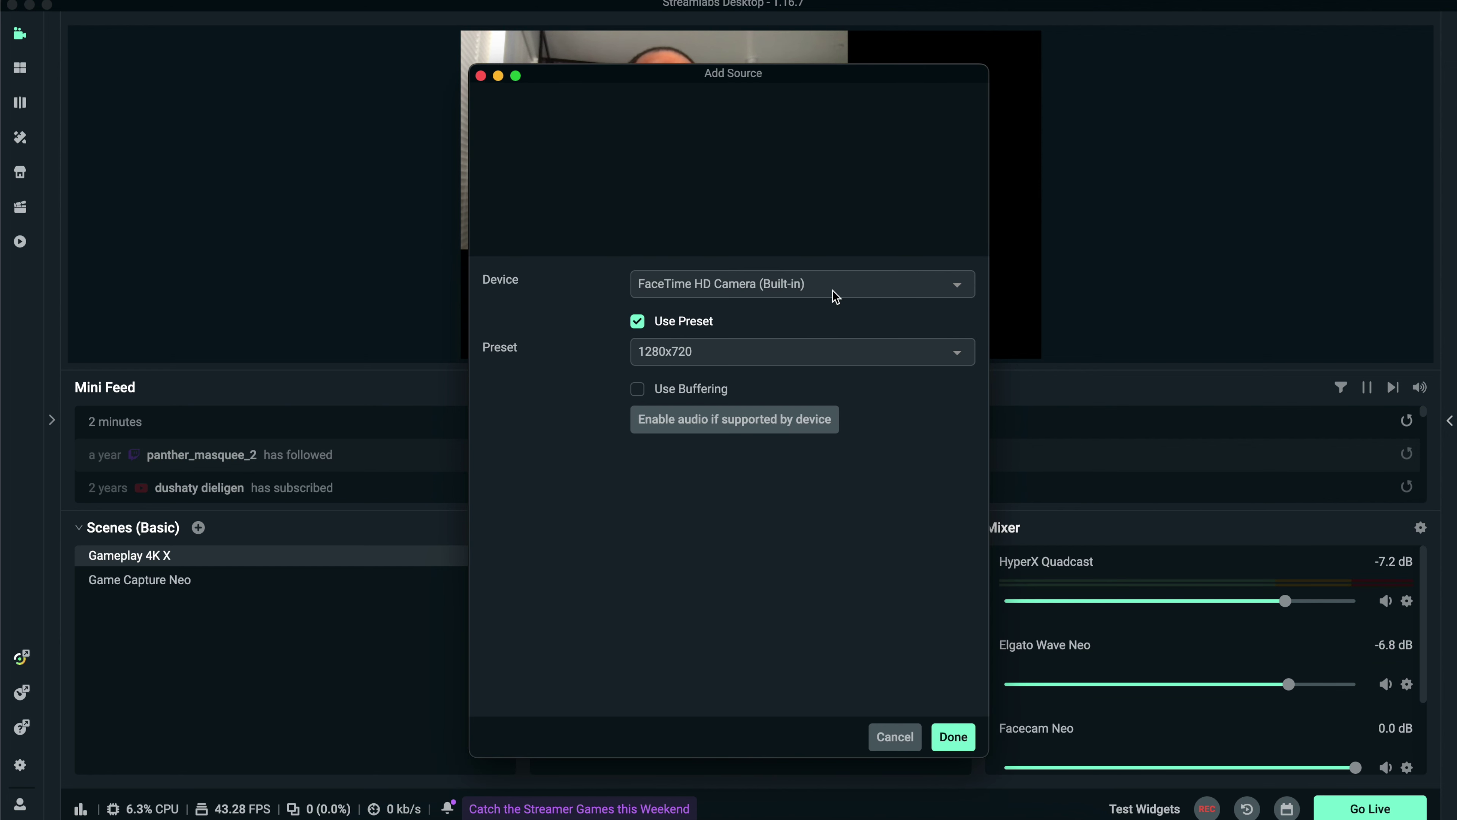
# Set the device to Elgato Facecam Neo with presets off, 1920x1080 resolution and 30 fps
pyautogui.click(835, 296)
pyautogui.click(675, 383)
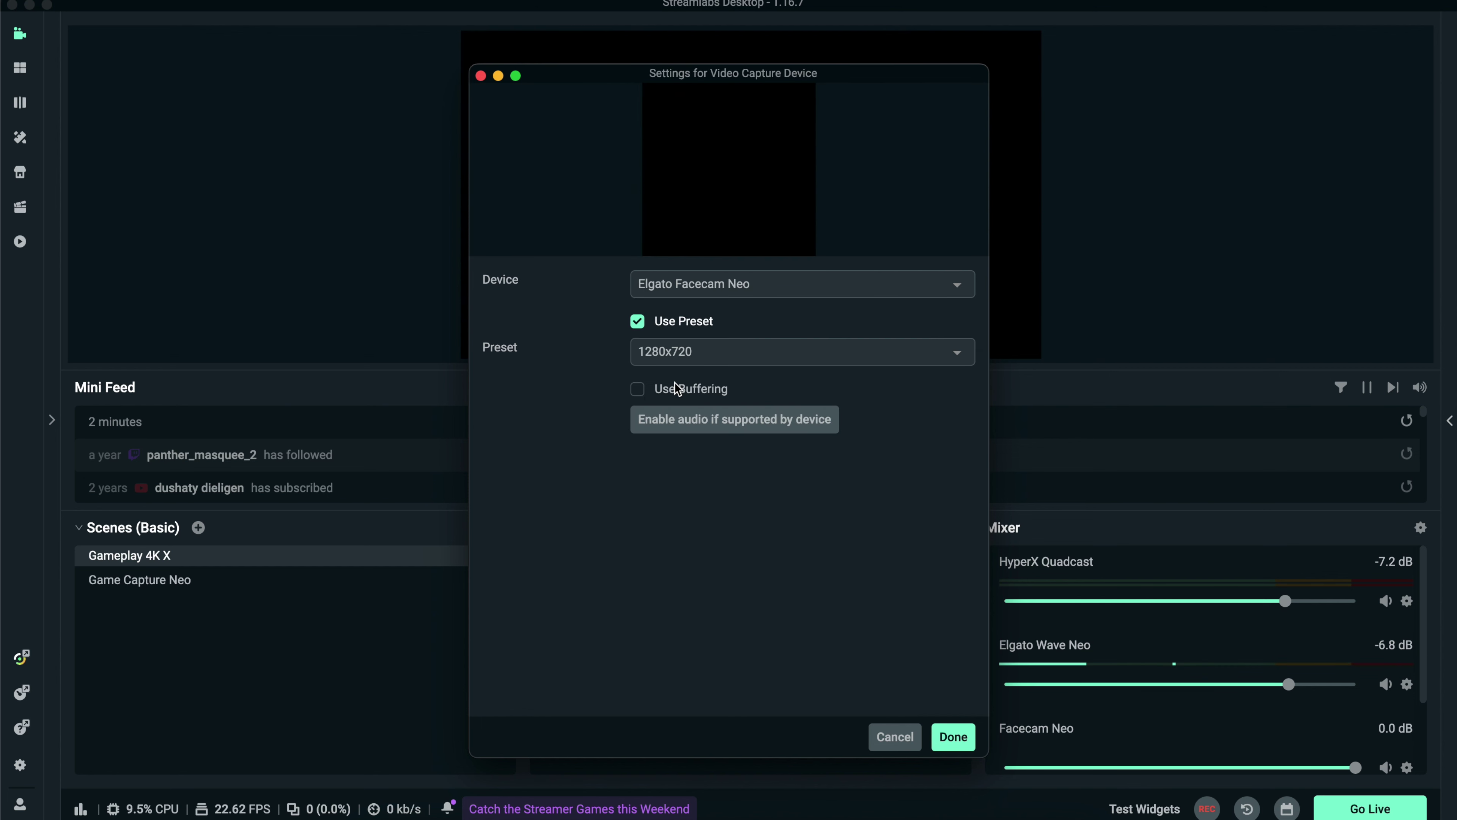
pyautogui.click(637, 322)
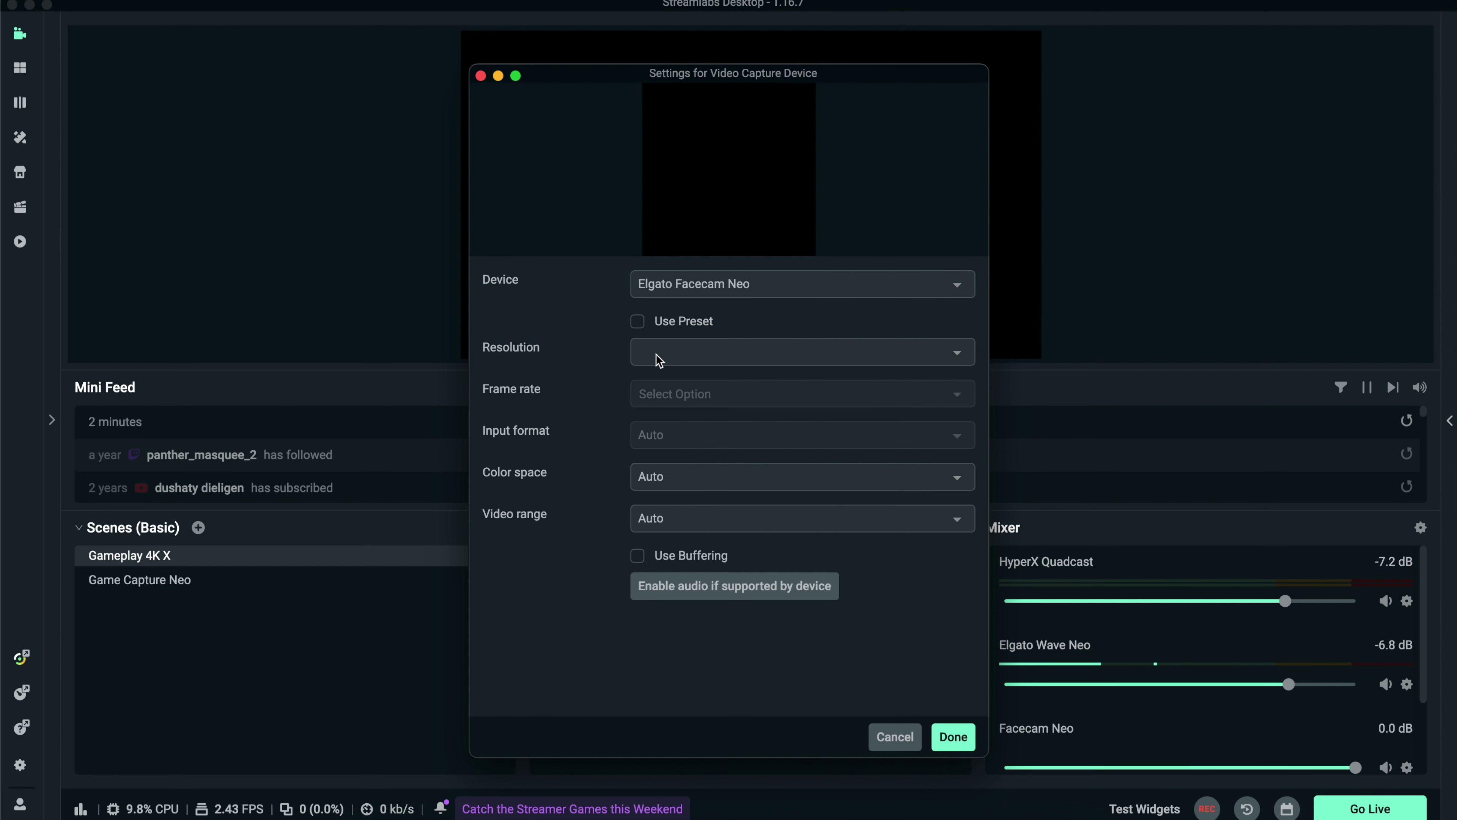
pyautogui.click(659, 360)
pyautogui.click(670, 413)
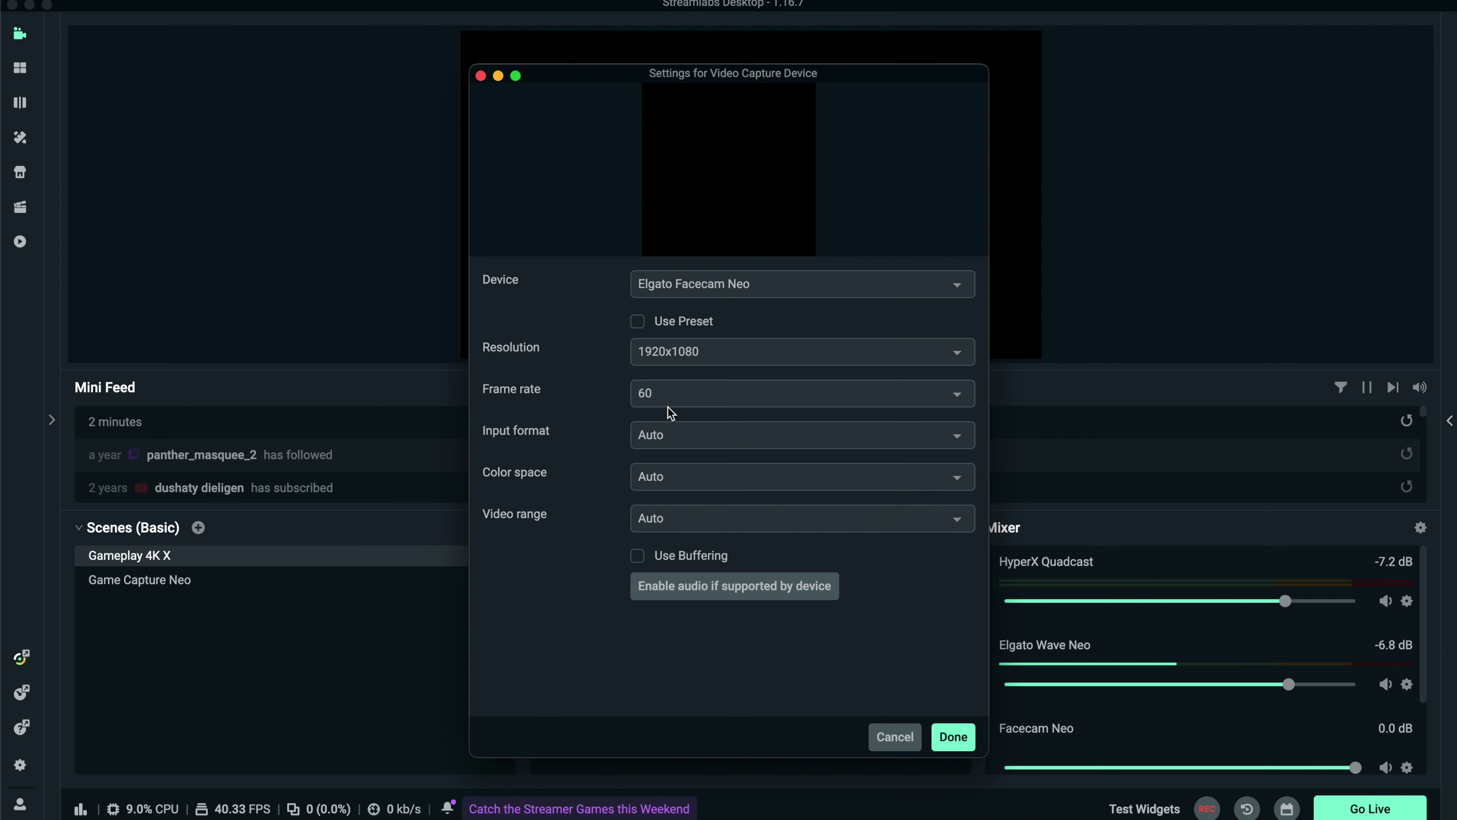
pyautogui.click(647, 402)
pyautogui.click(651, 457)
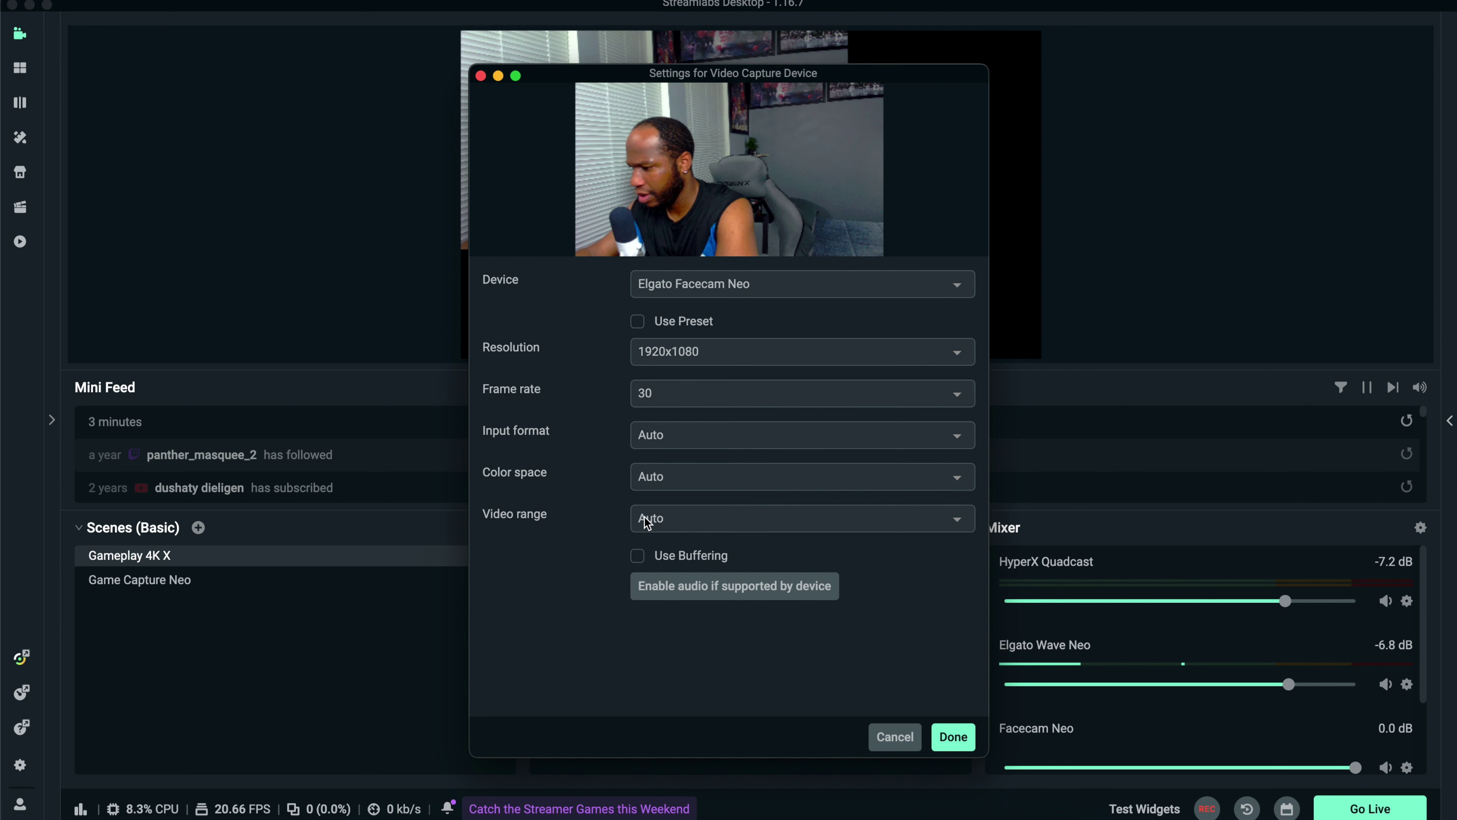
pyautogui.click(953, 737)
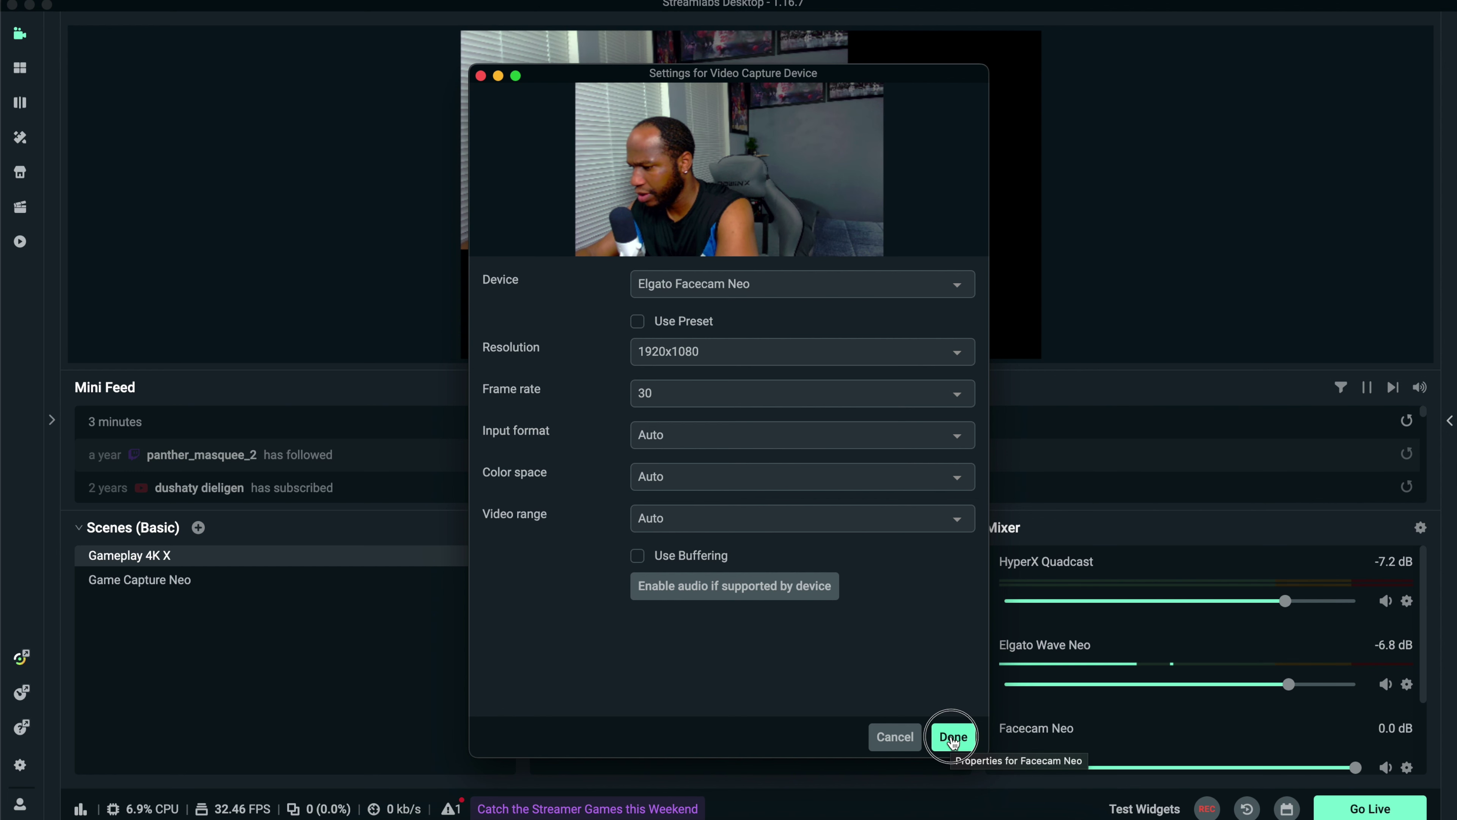
# Hide the Facecam Neo audio channel from the Streamlabs mixer
pyautogui.scroll(-2, 1082, 682)
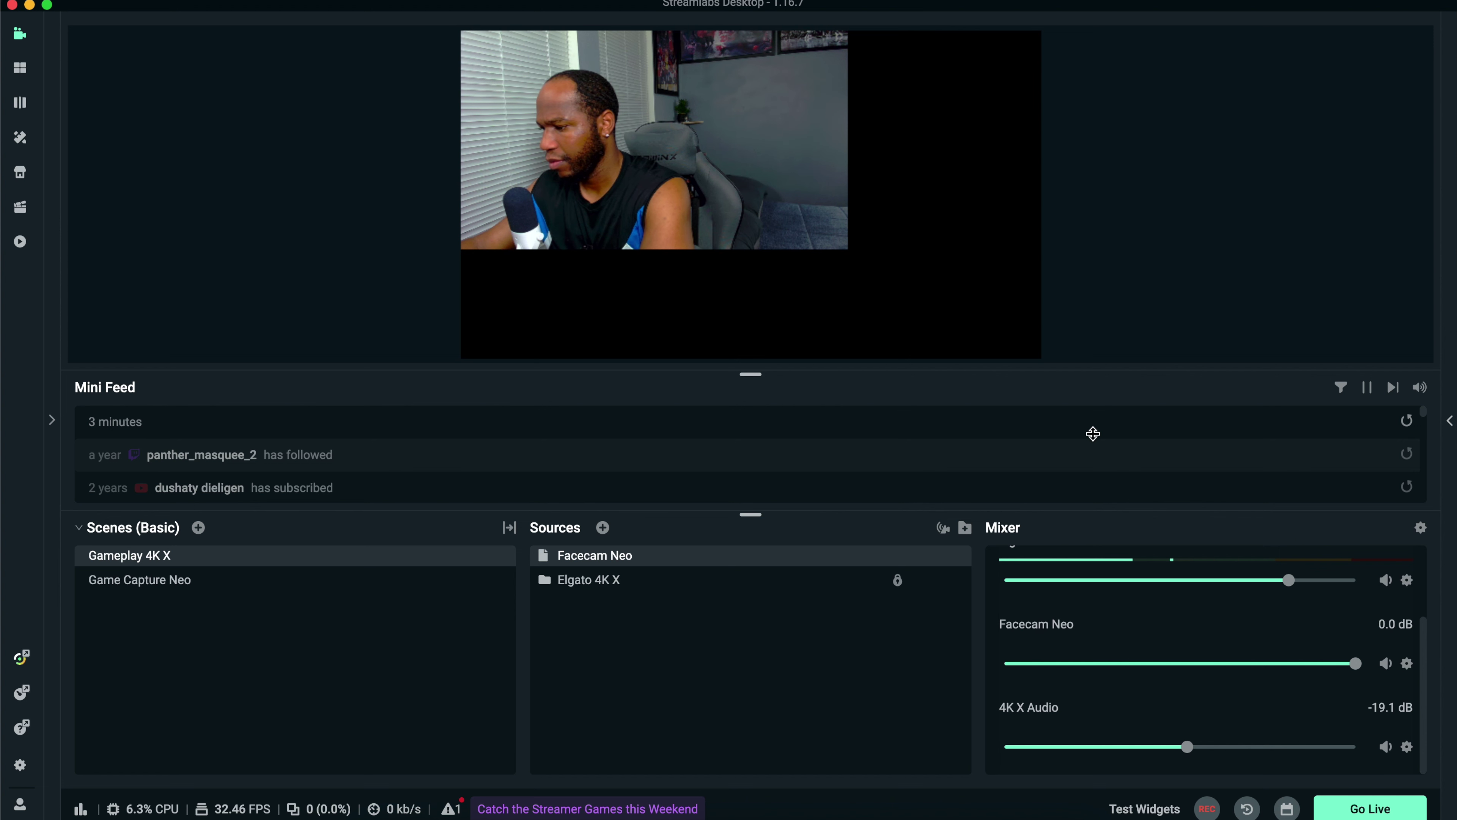
pyautogui.click(1407, 665)
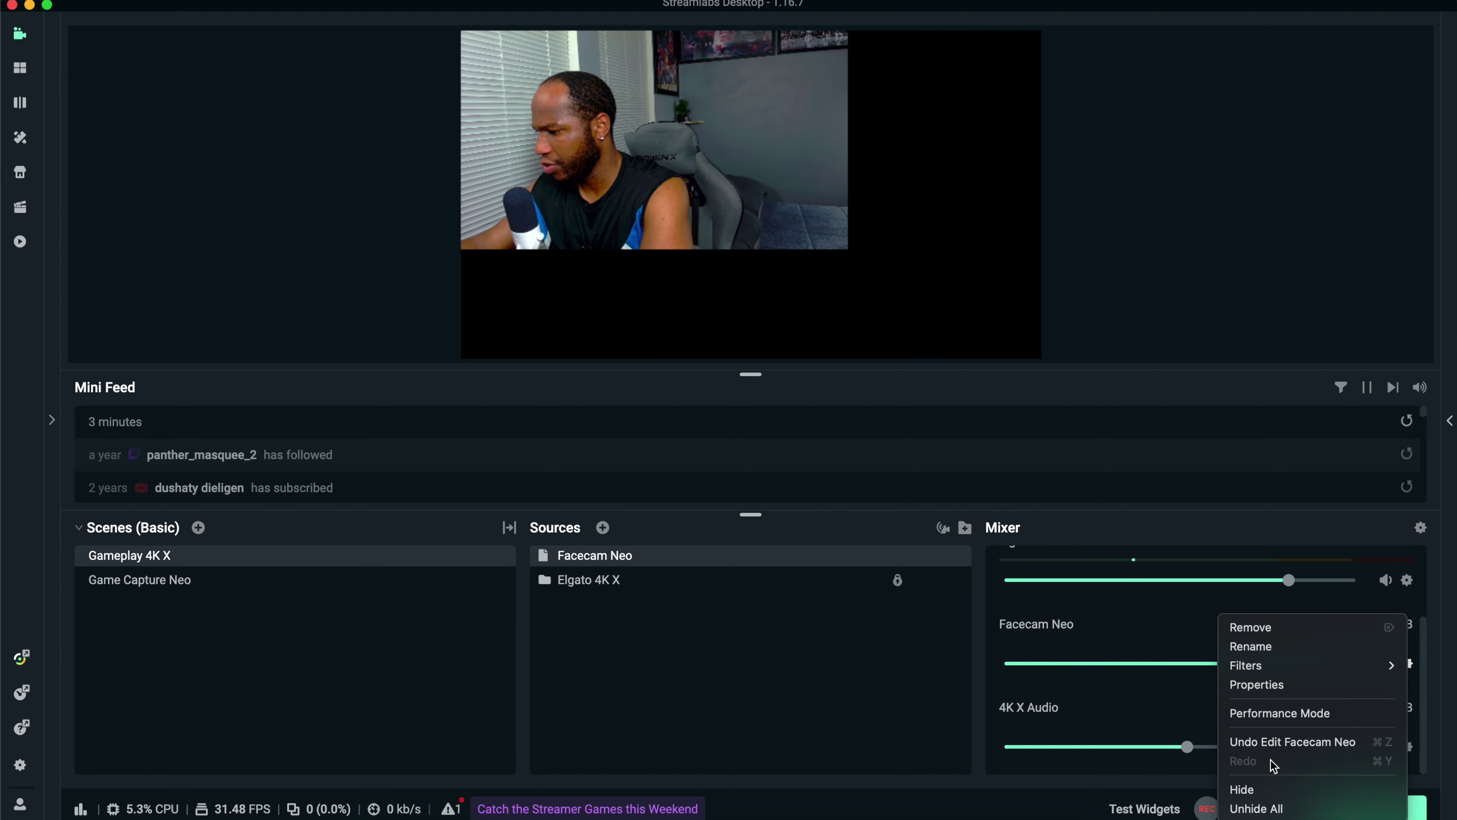
pyautogui.click(1242, 786)
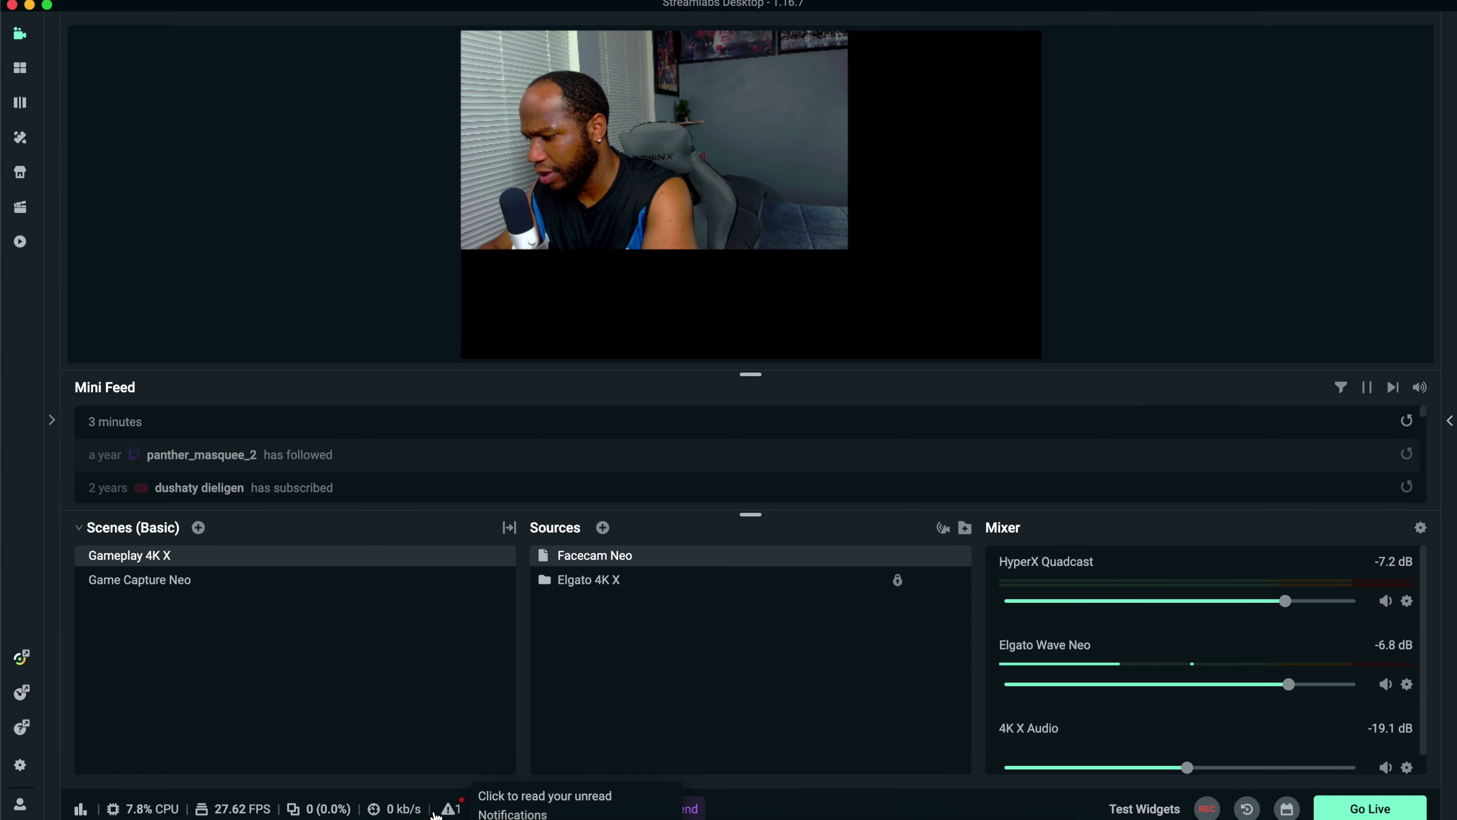